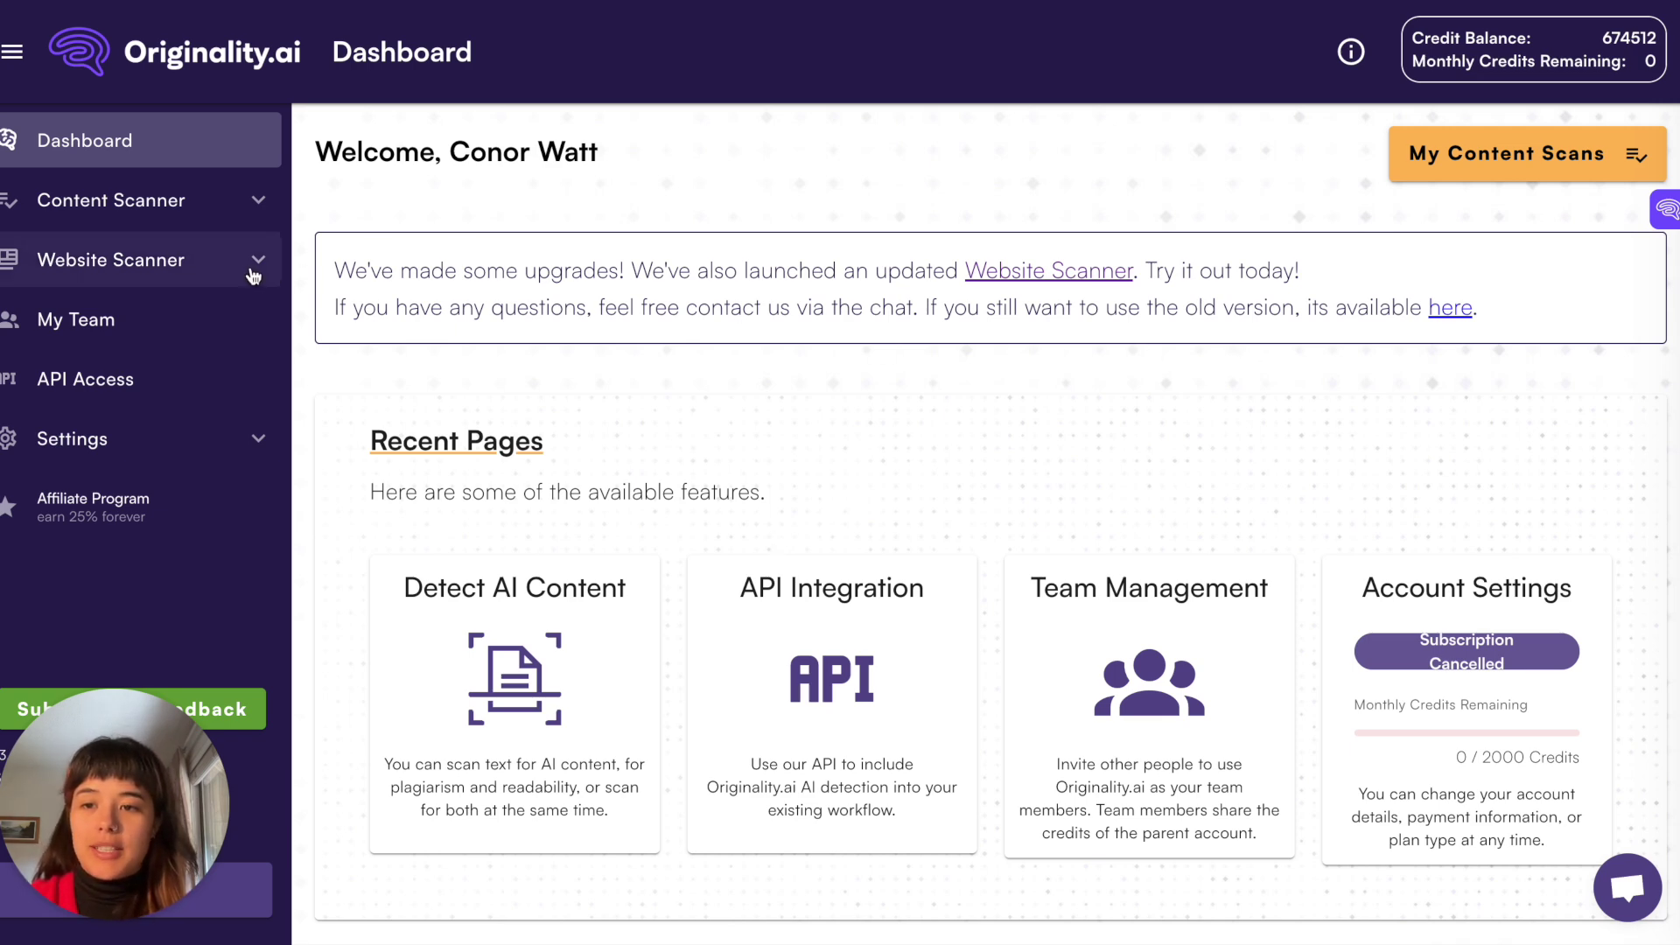
Open the Add a Website form from Website Scanner in the sidebar, ready for a domain.
click(256, 261)
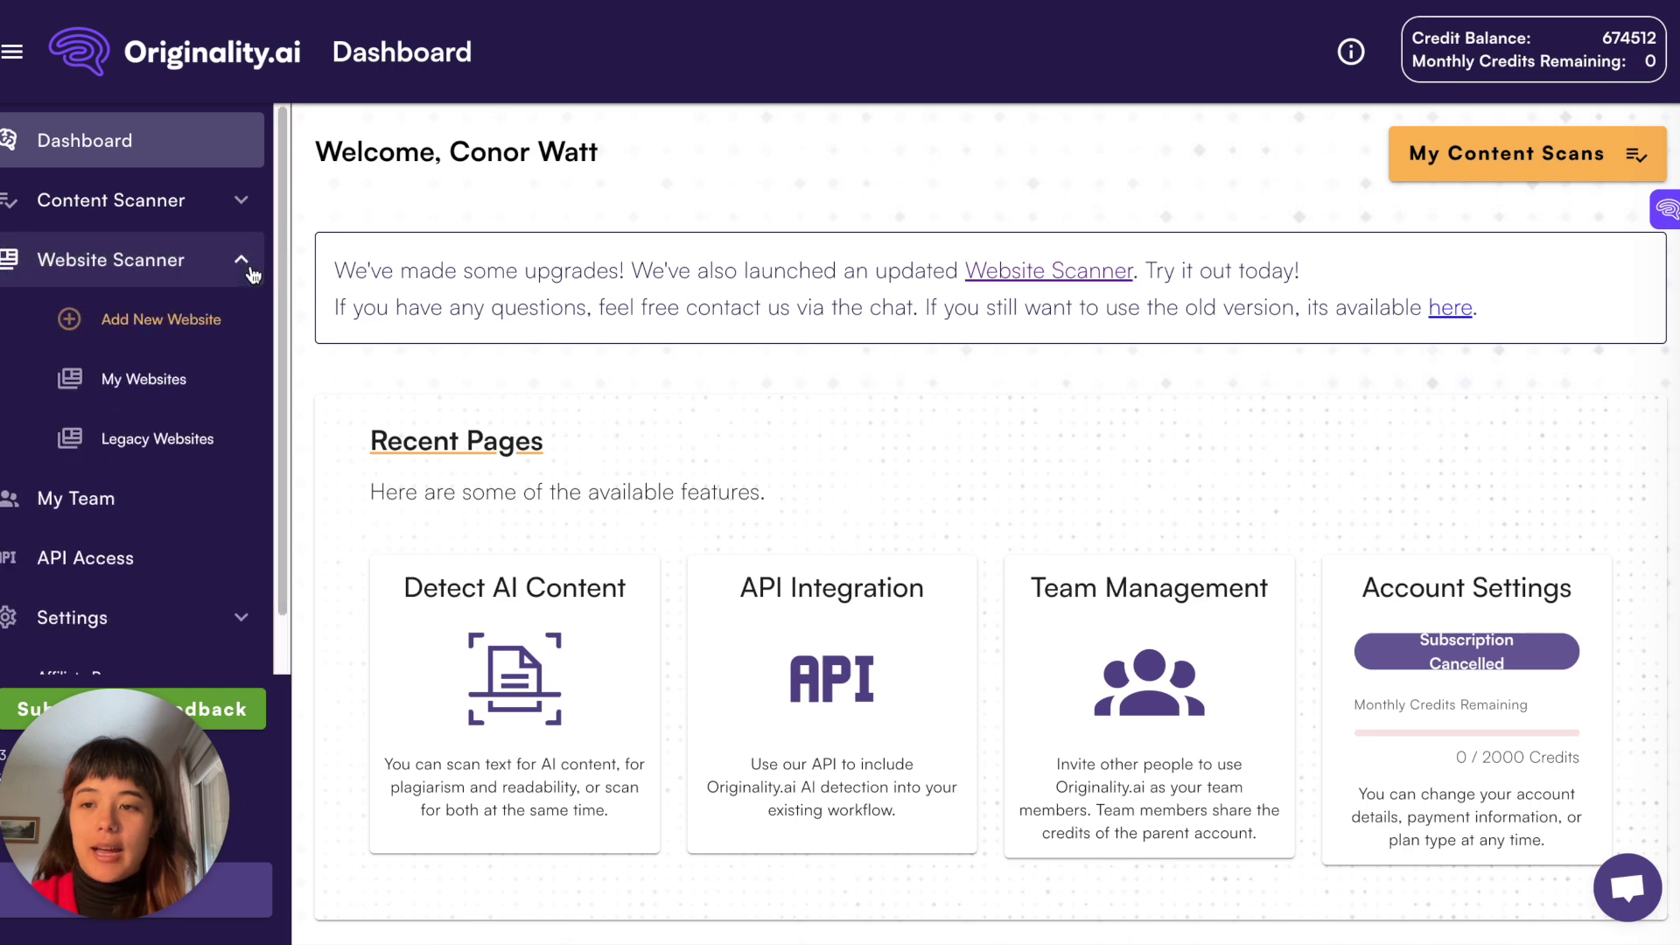
click(204, 324)
click(556, 210)
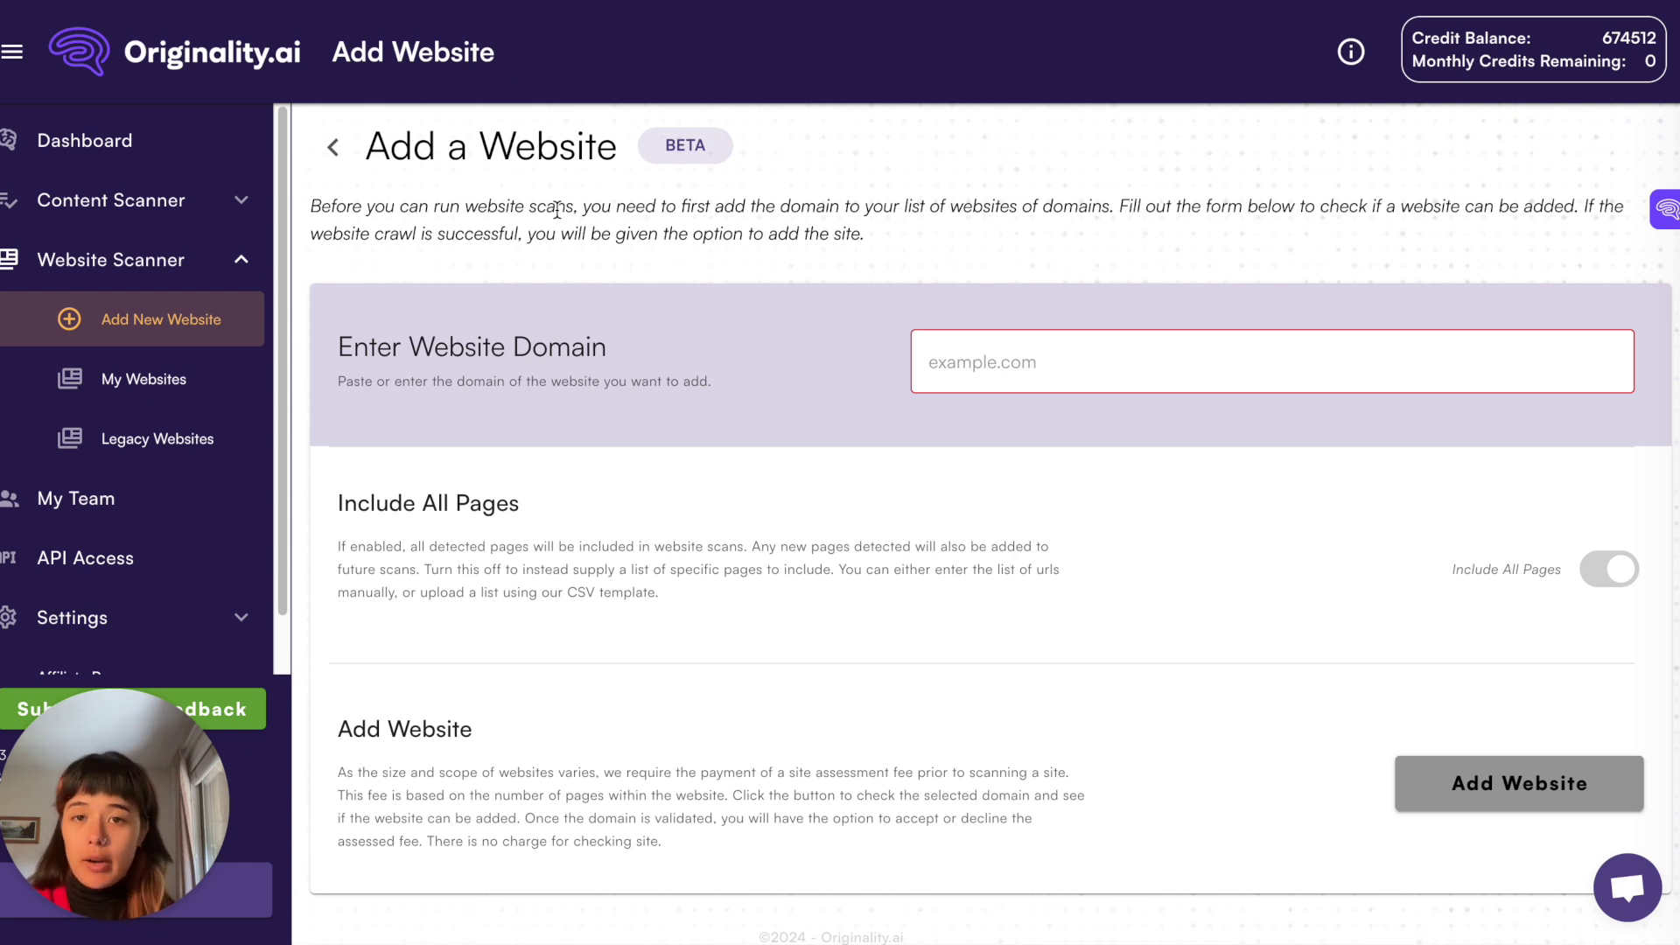
click(1003, 358)
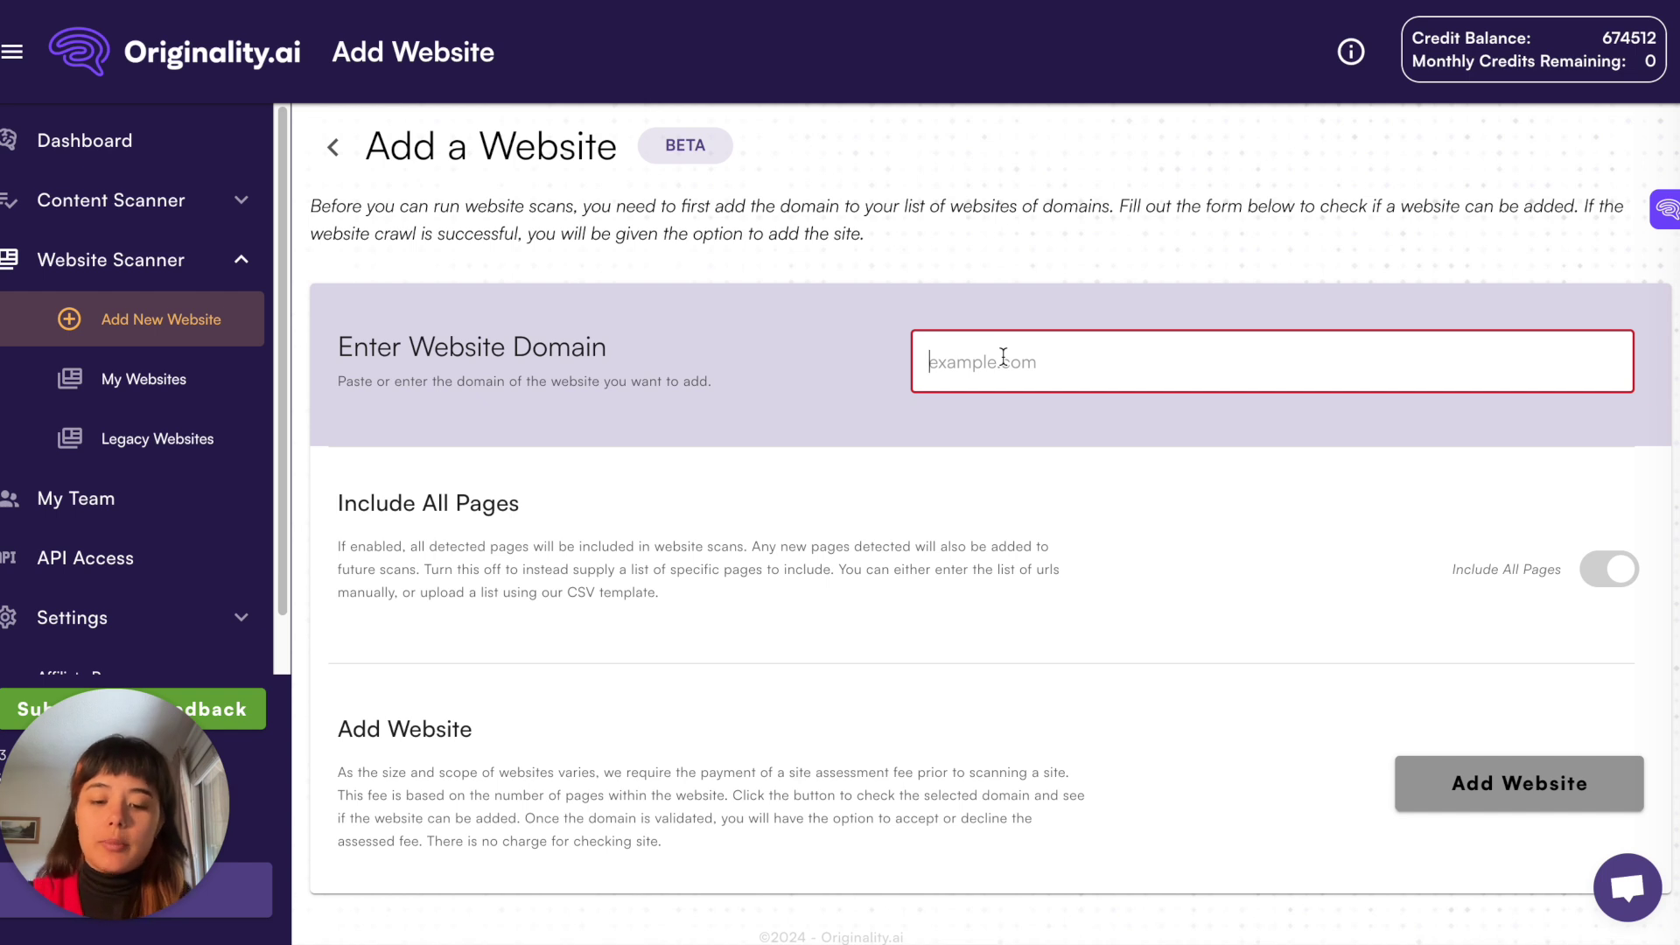
Enter whyrabbits.com as the domain and turn off Include All Pages in favour of a random sample.
text(whyrabbits.com)
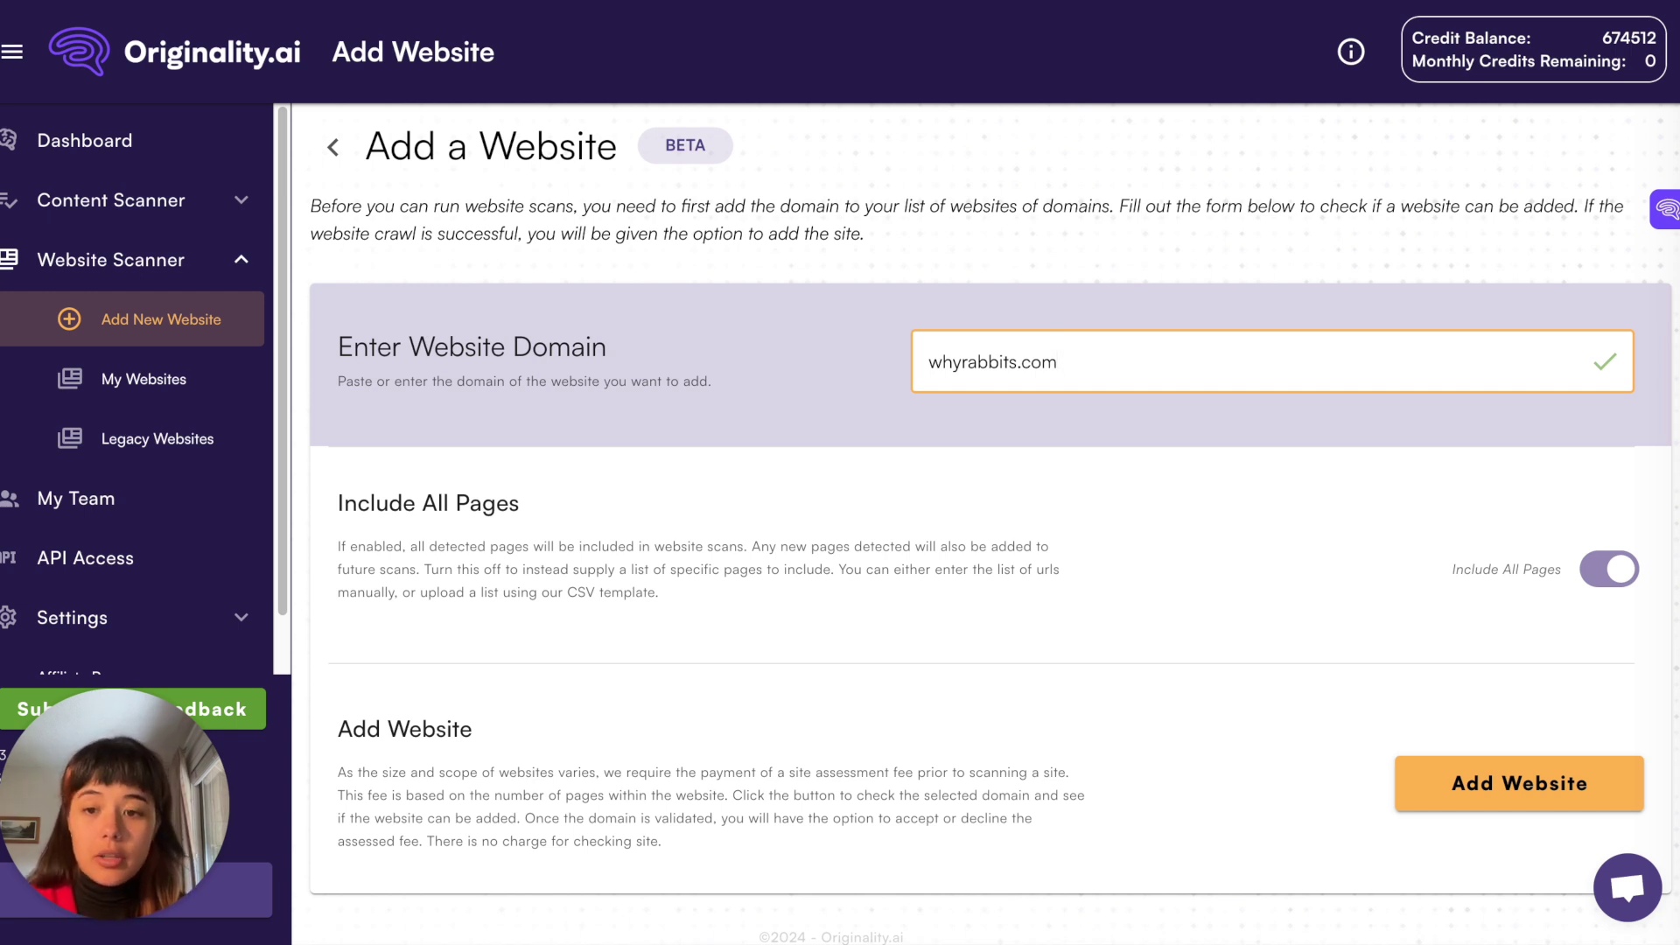
scroll(800, 525, down, 1)
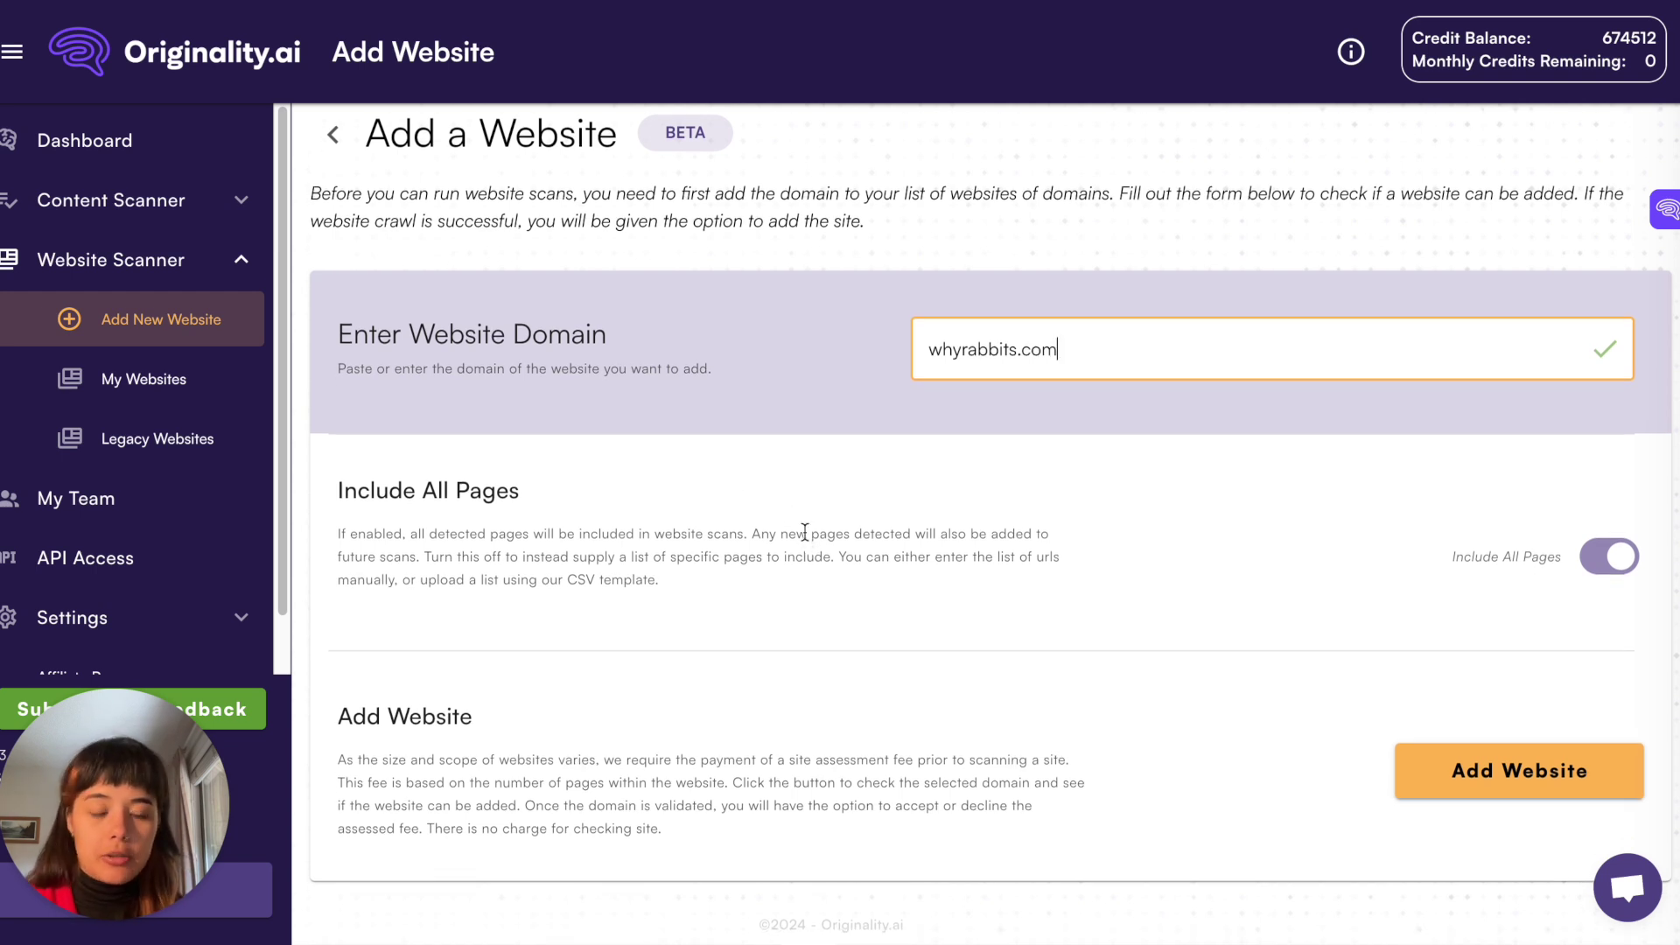
click(1608, 556)
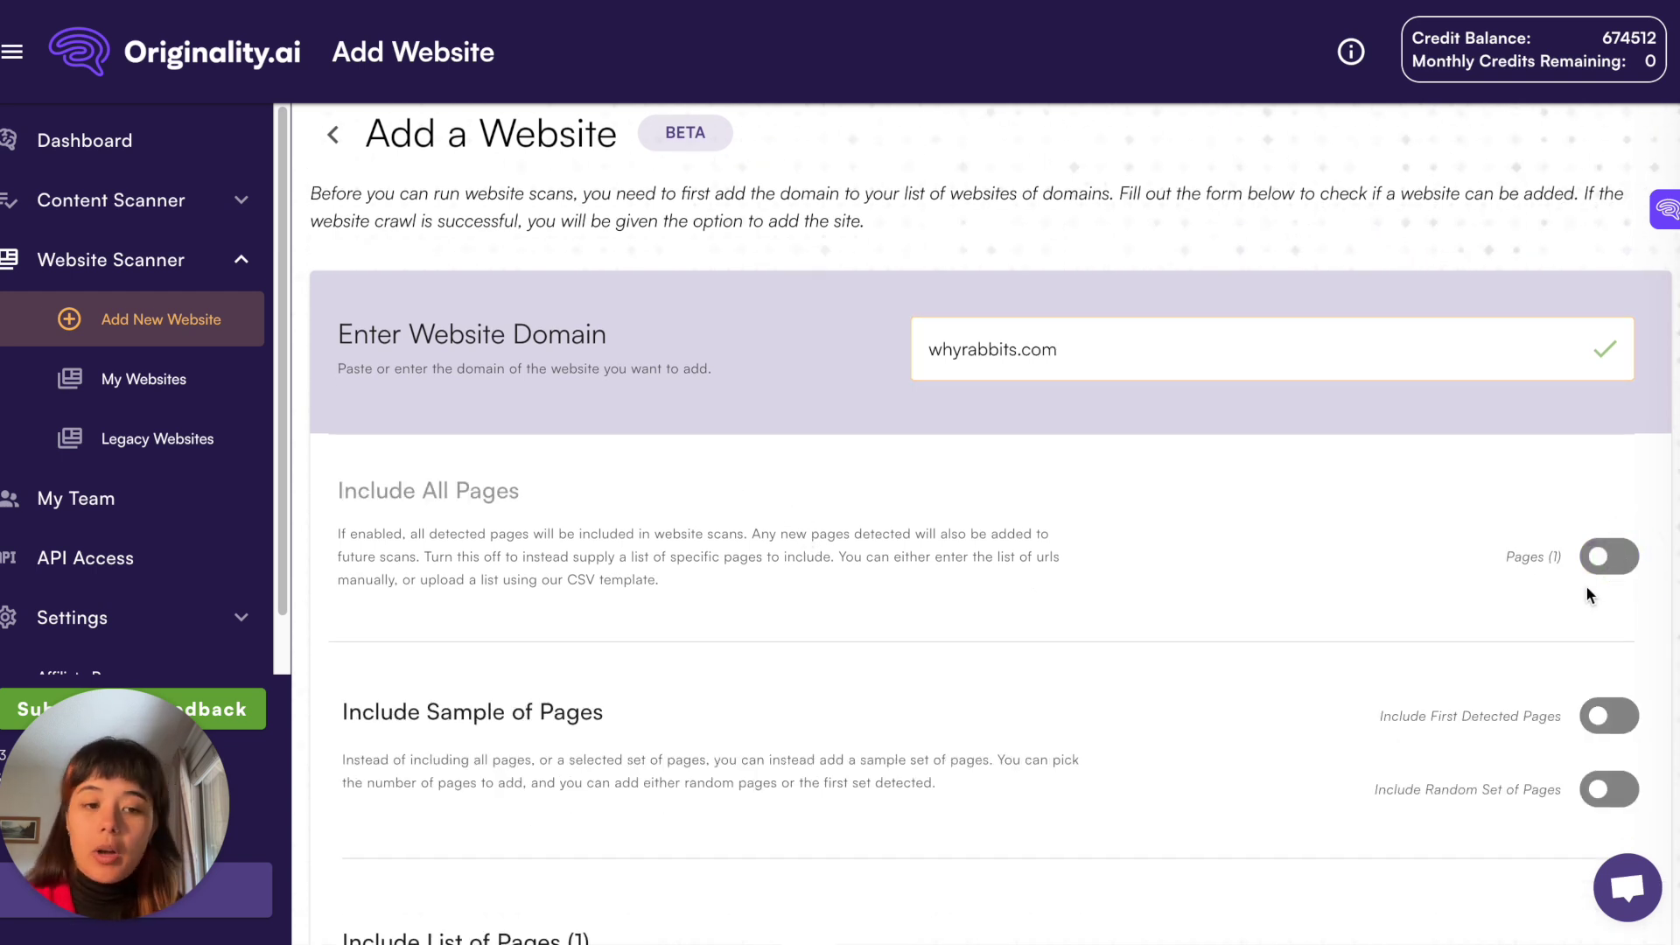
scroll(1579, 590, down, 2)
click(1610, 551)
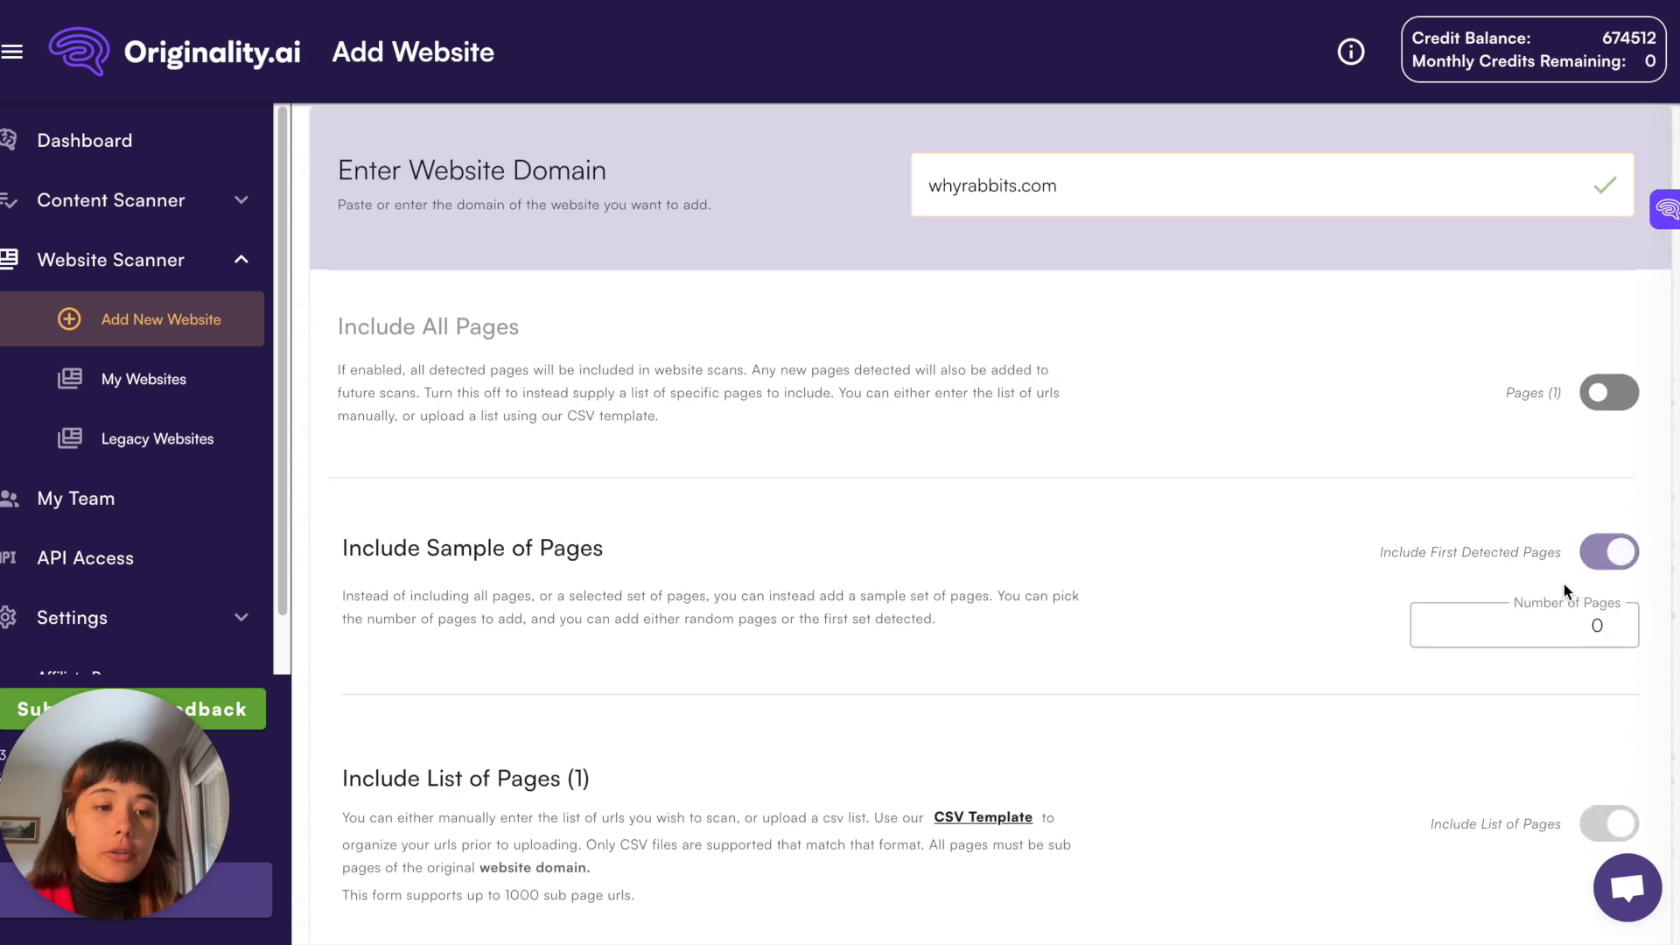
click(1536, 612)
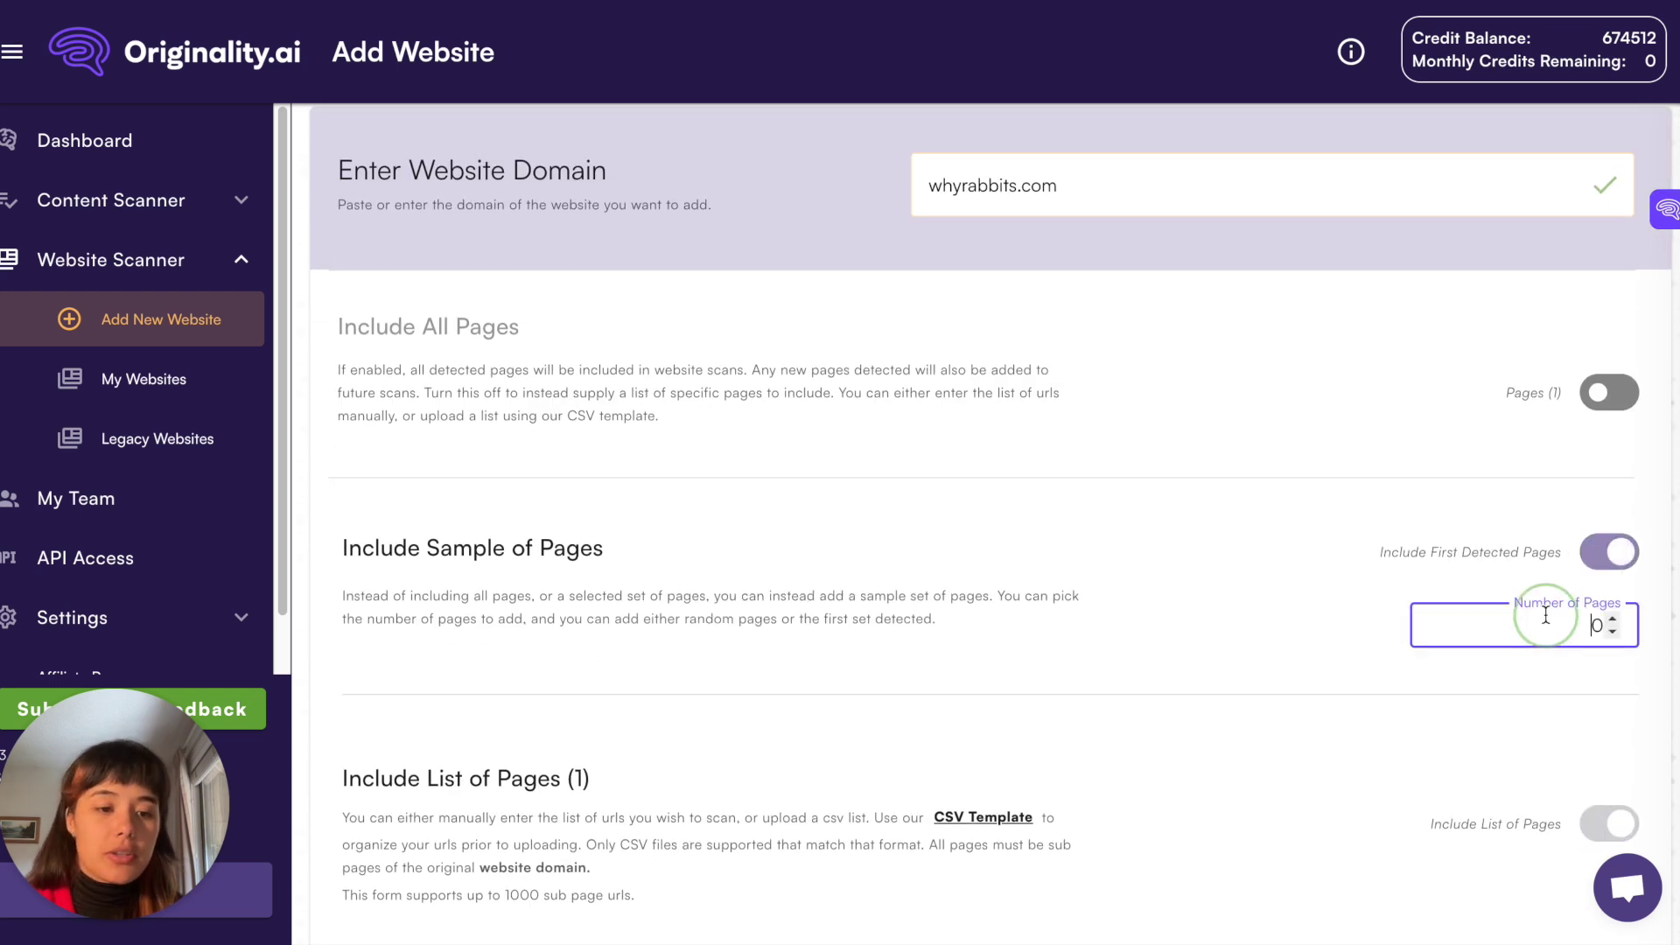
click(1608, 551)
click(1608, 624)
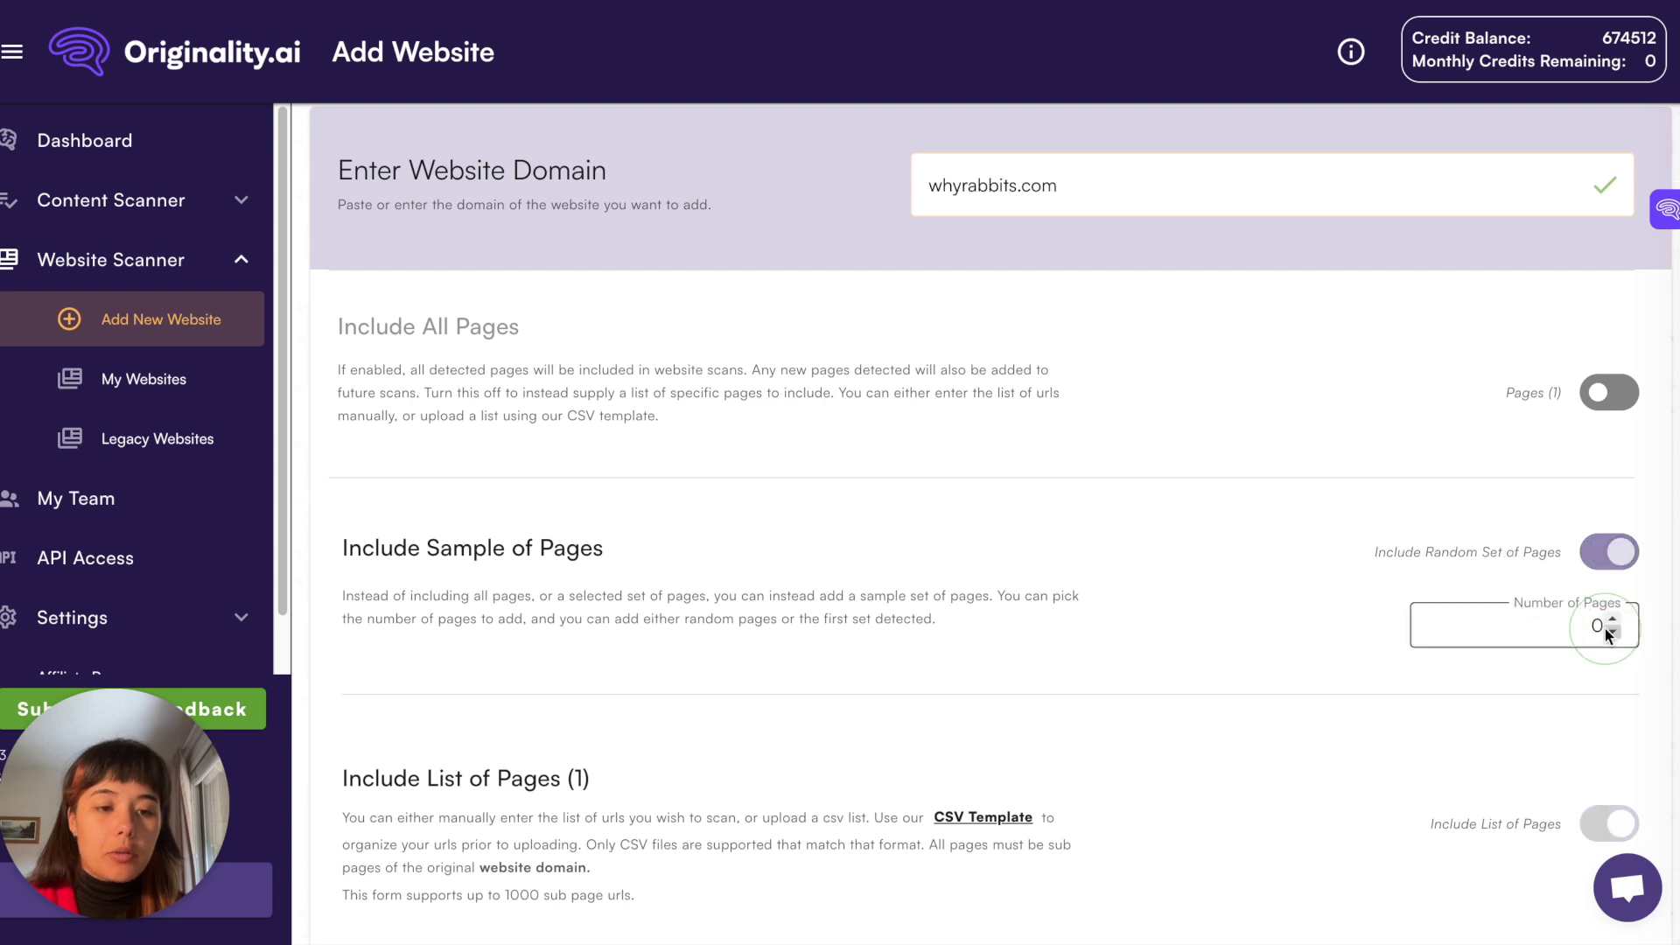
Enable Include Random Set of Pages with 20 pages and validate whyrabbits.com.
scroll(1403, 684, down, 3)
click(1608, 525)
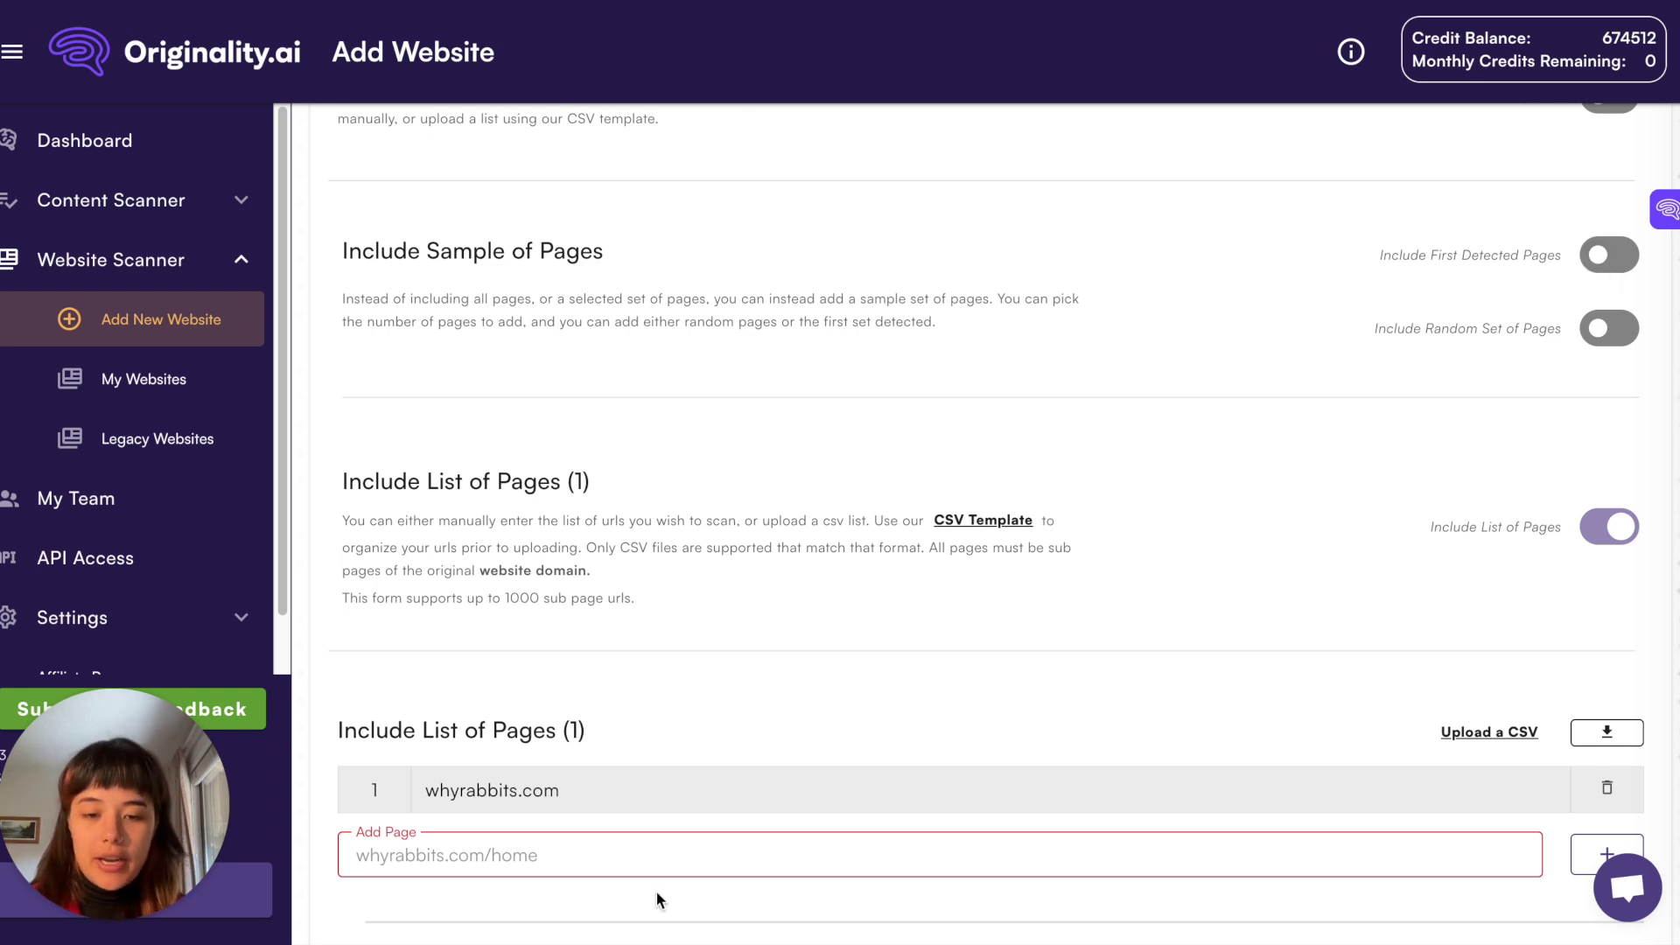
click(631, 849)
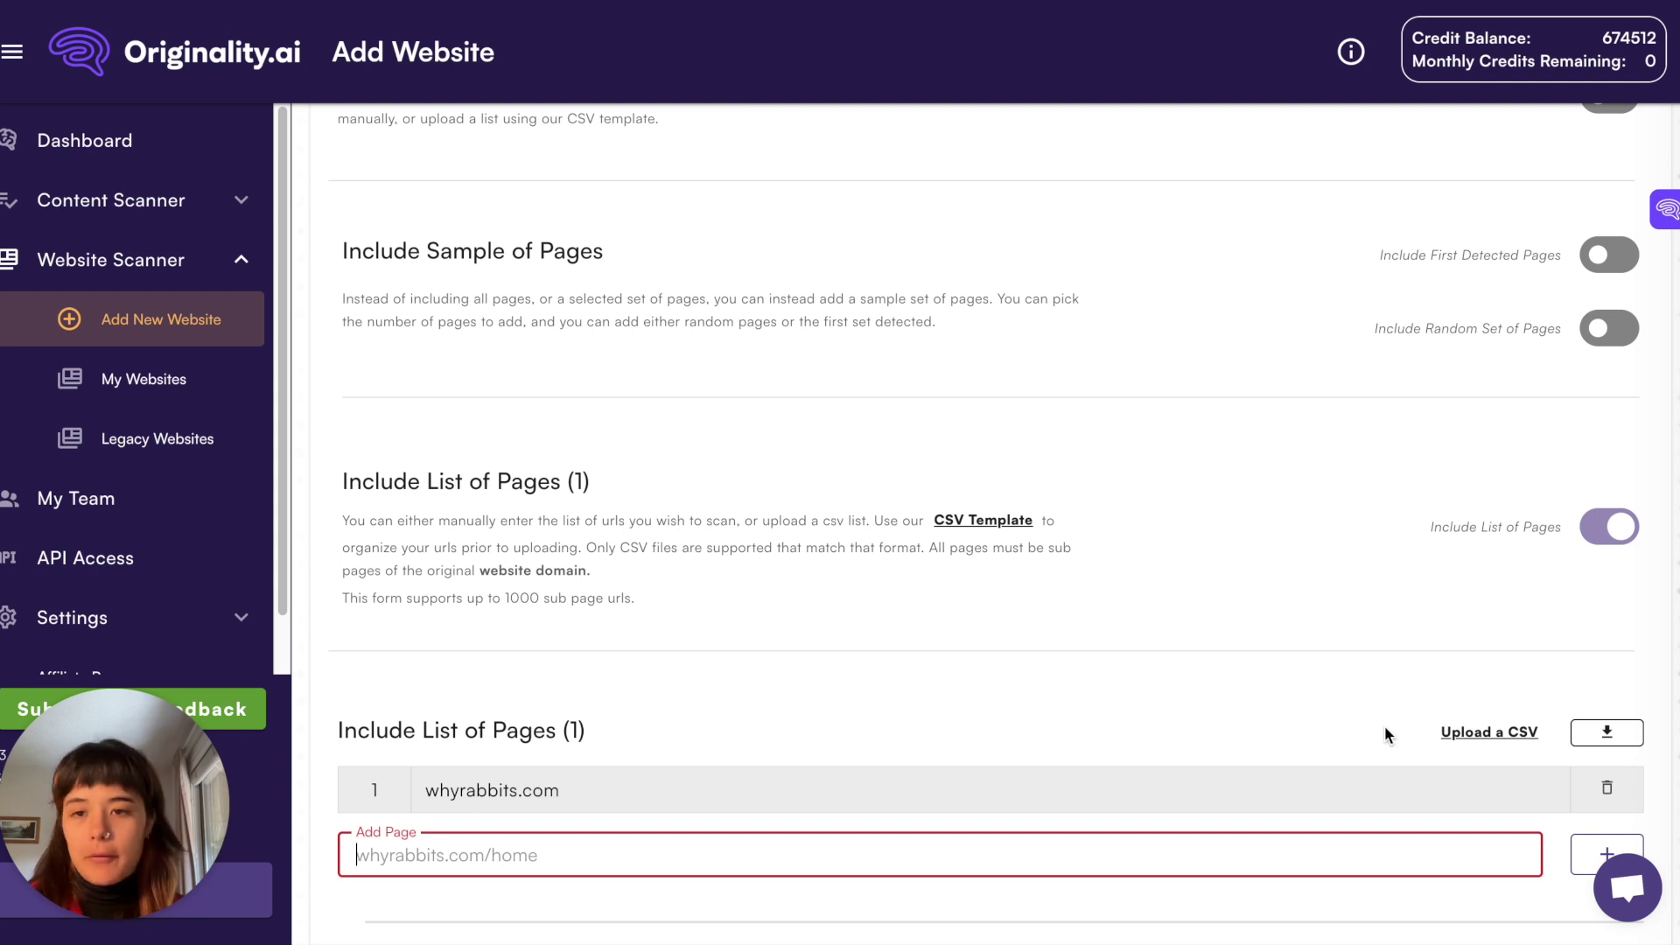
click(1633, 328)
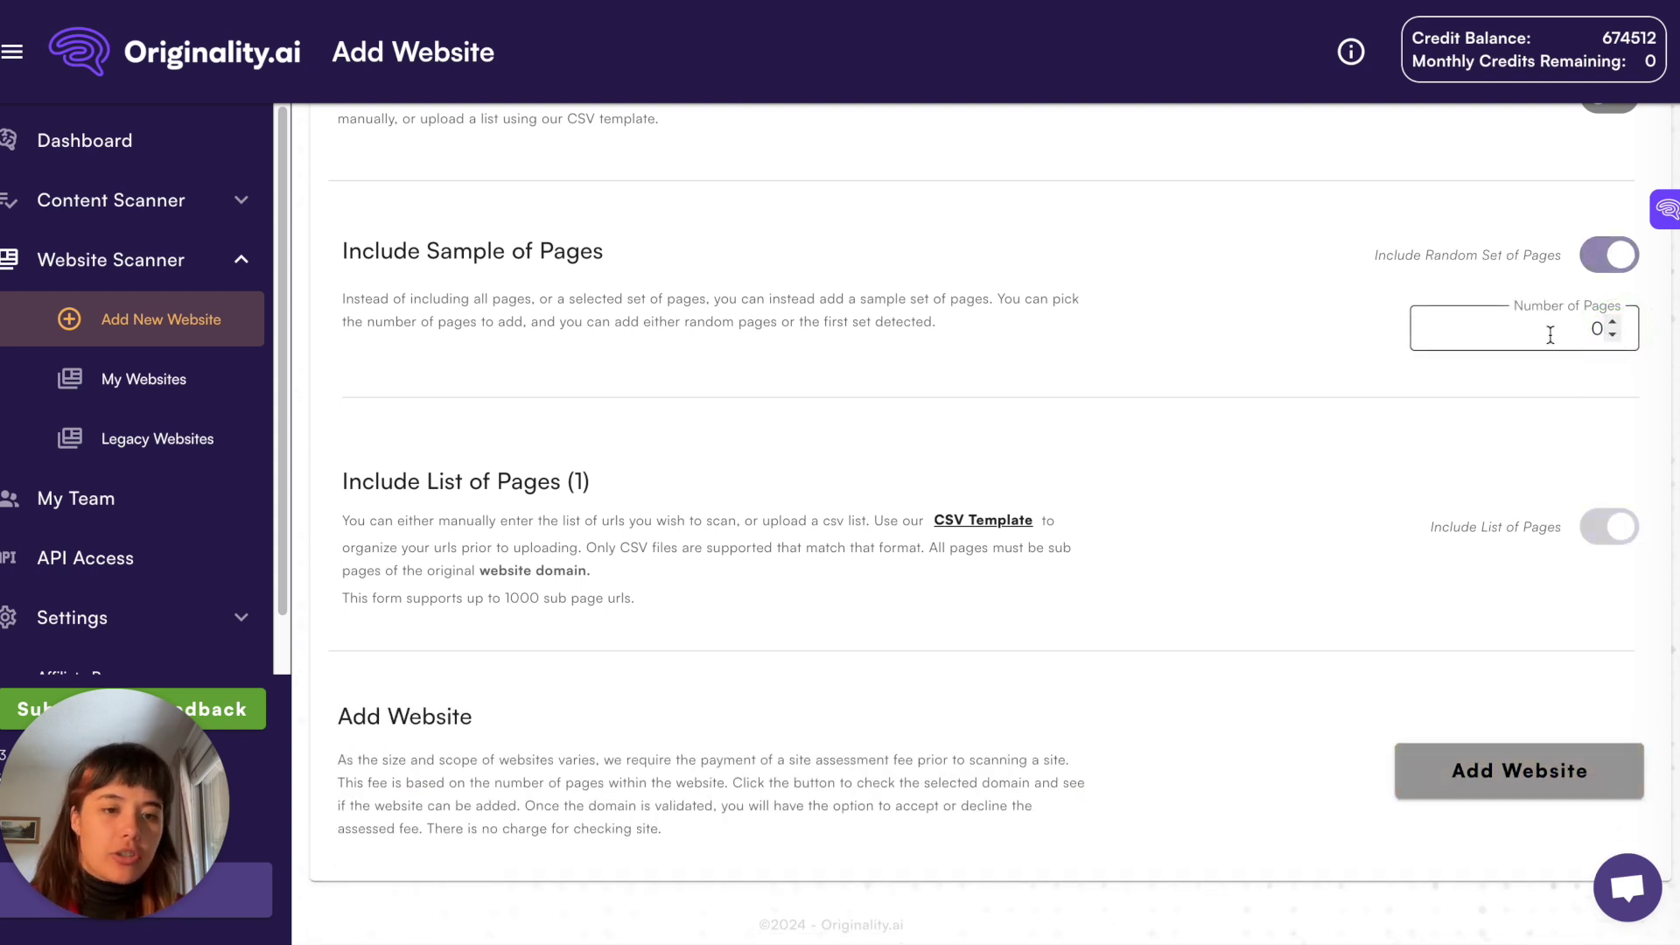
click(1547, 331)
text(2)
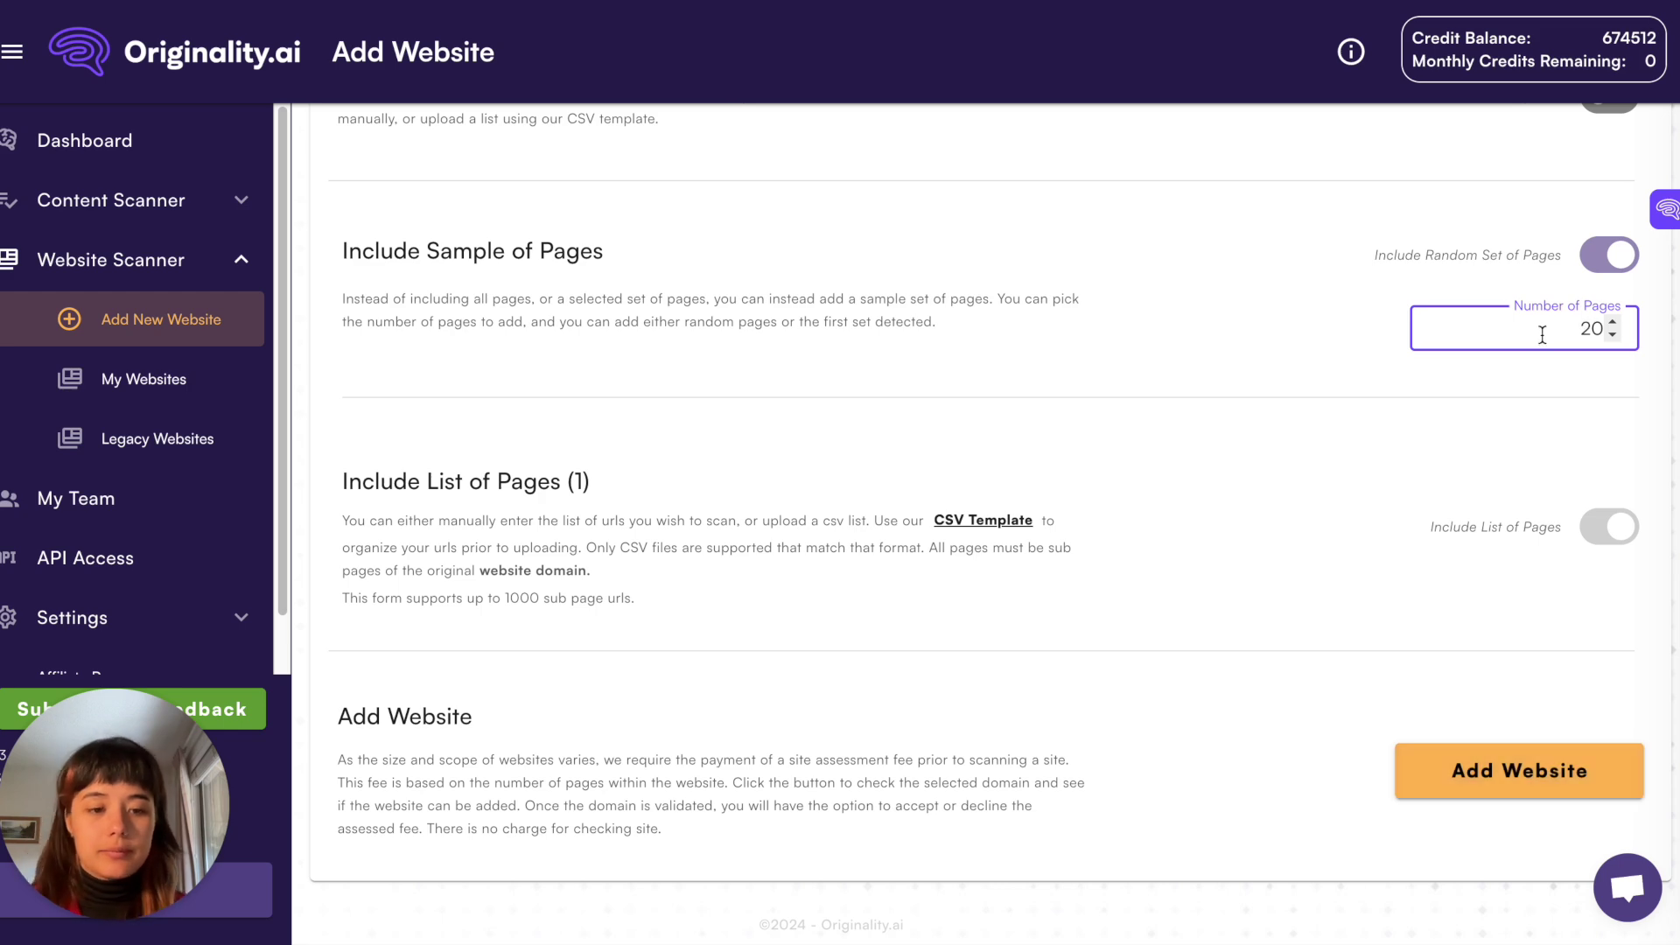
click(1477, 787)
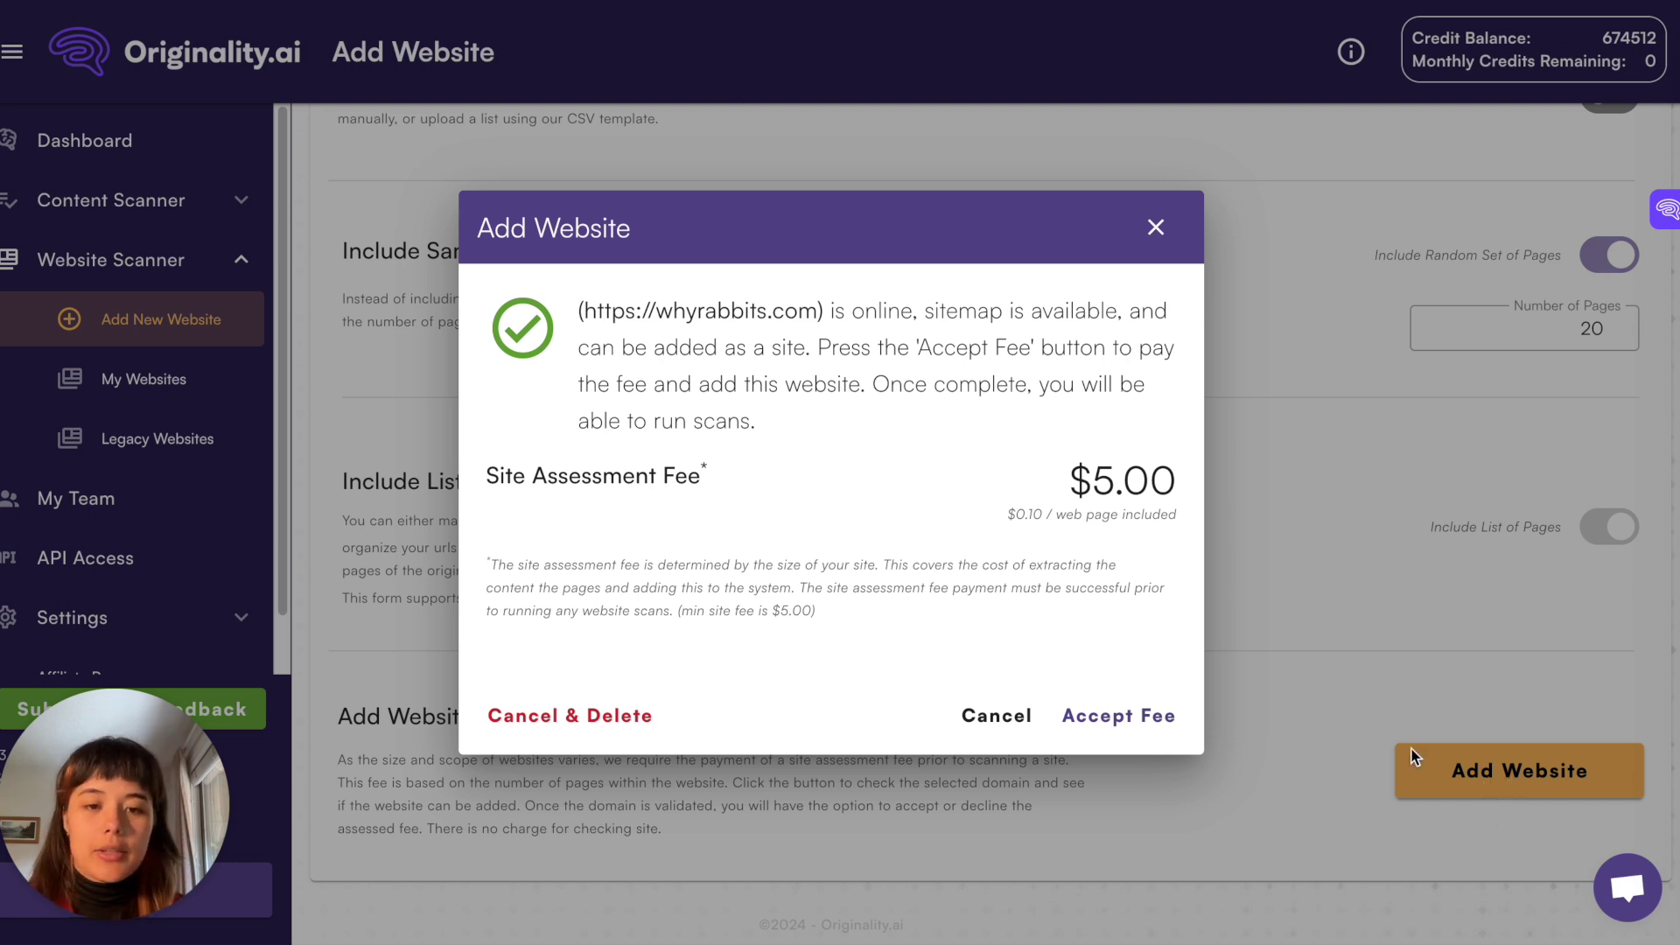
Accept the $5.00 site assessment fee for whyrabbits.com.
click(1099, 718)
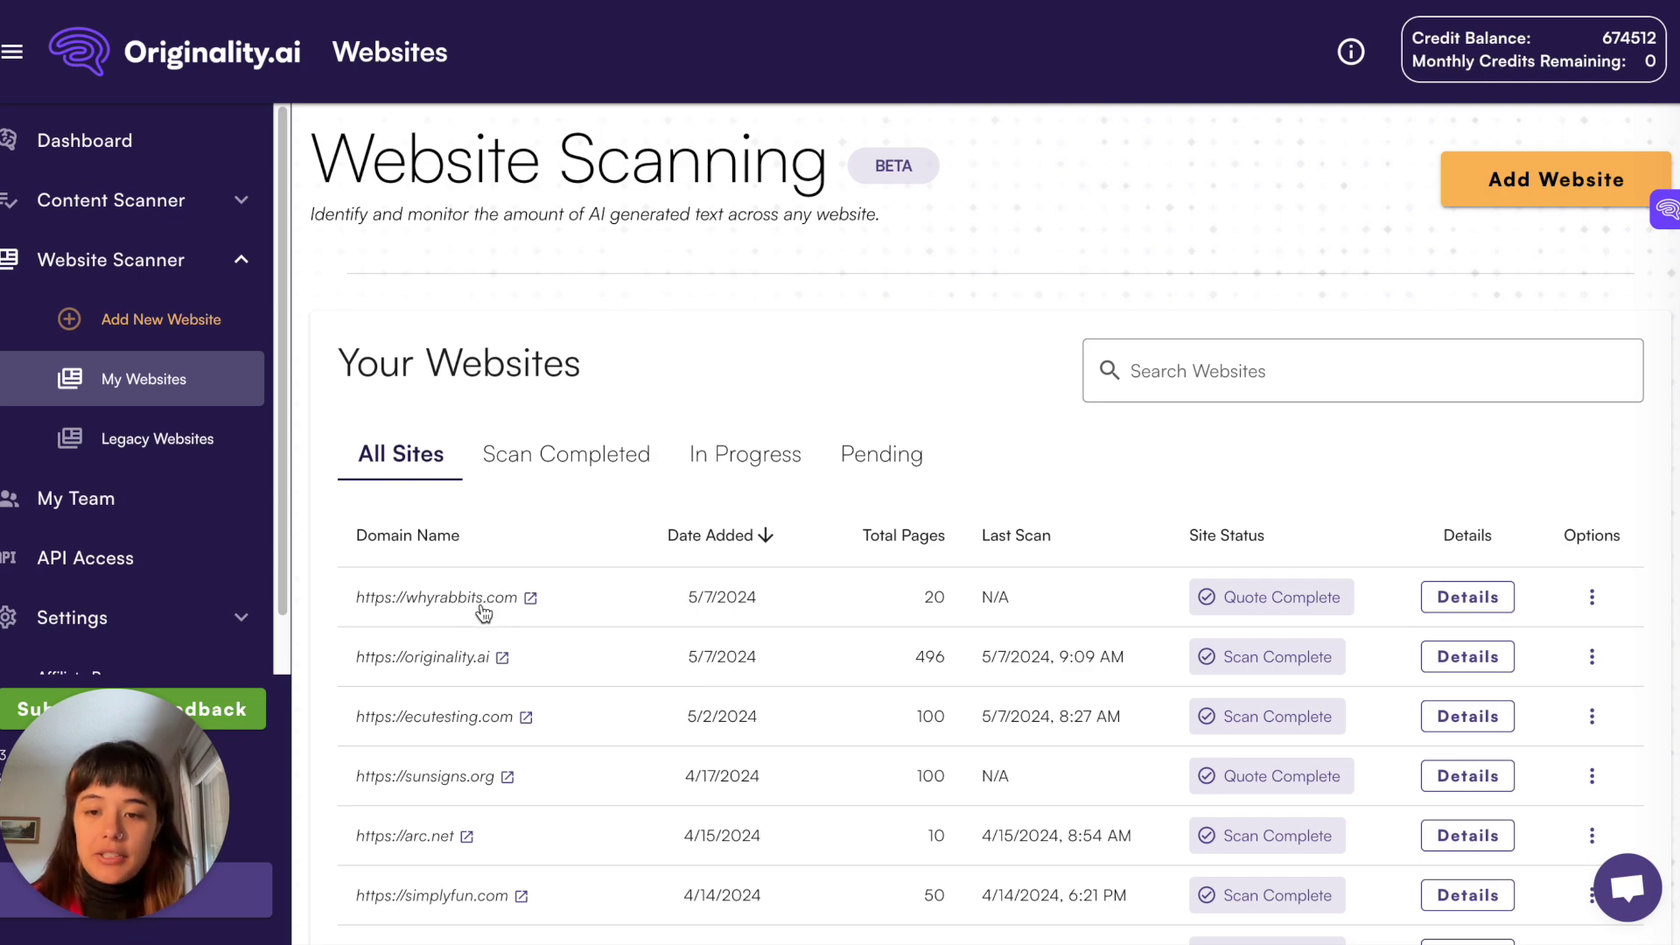
Open the whyrabbits.com entry in My Websites to see its 364-credit, 20-page quote.
triple_click(480, 608)
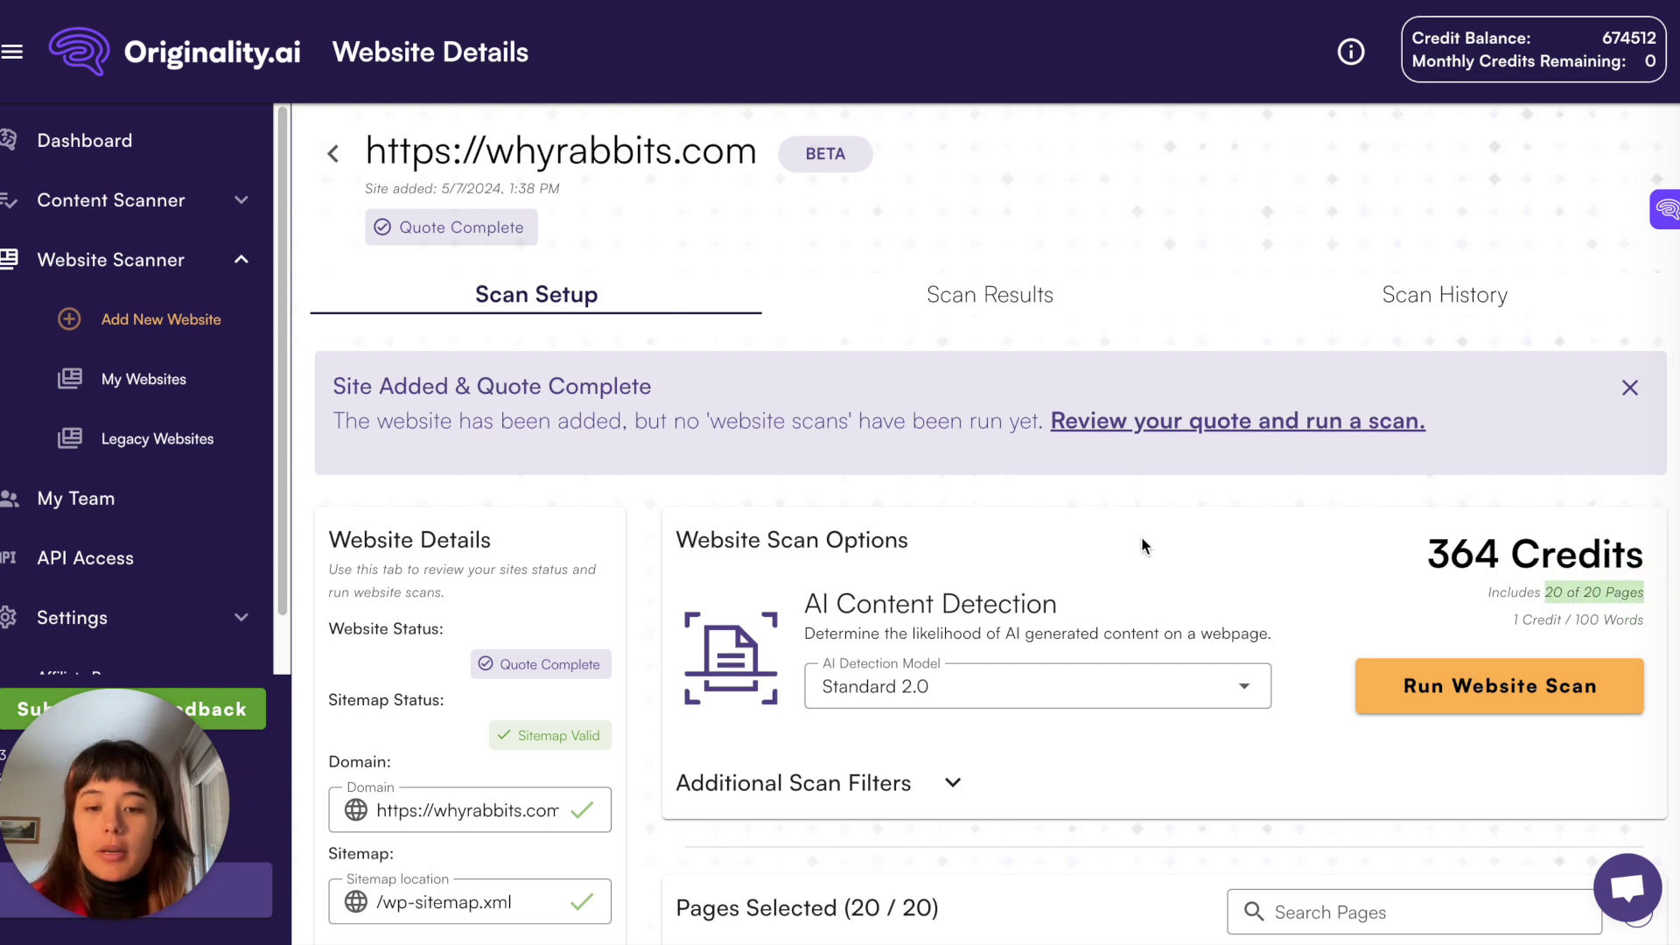
scroll(1138, 551, down, 8)
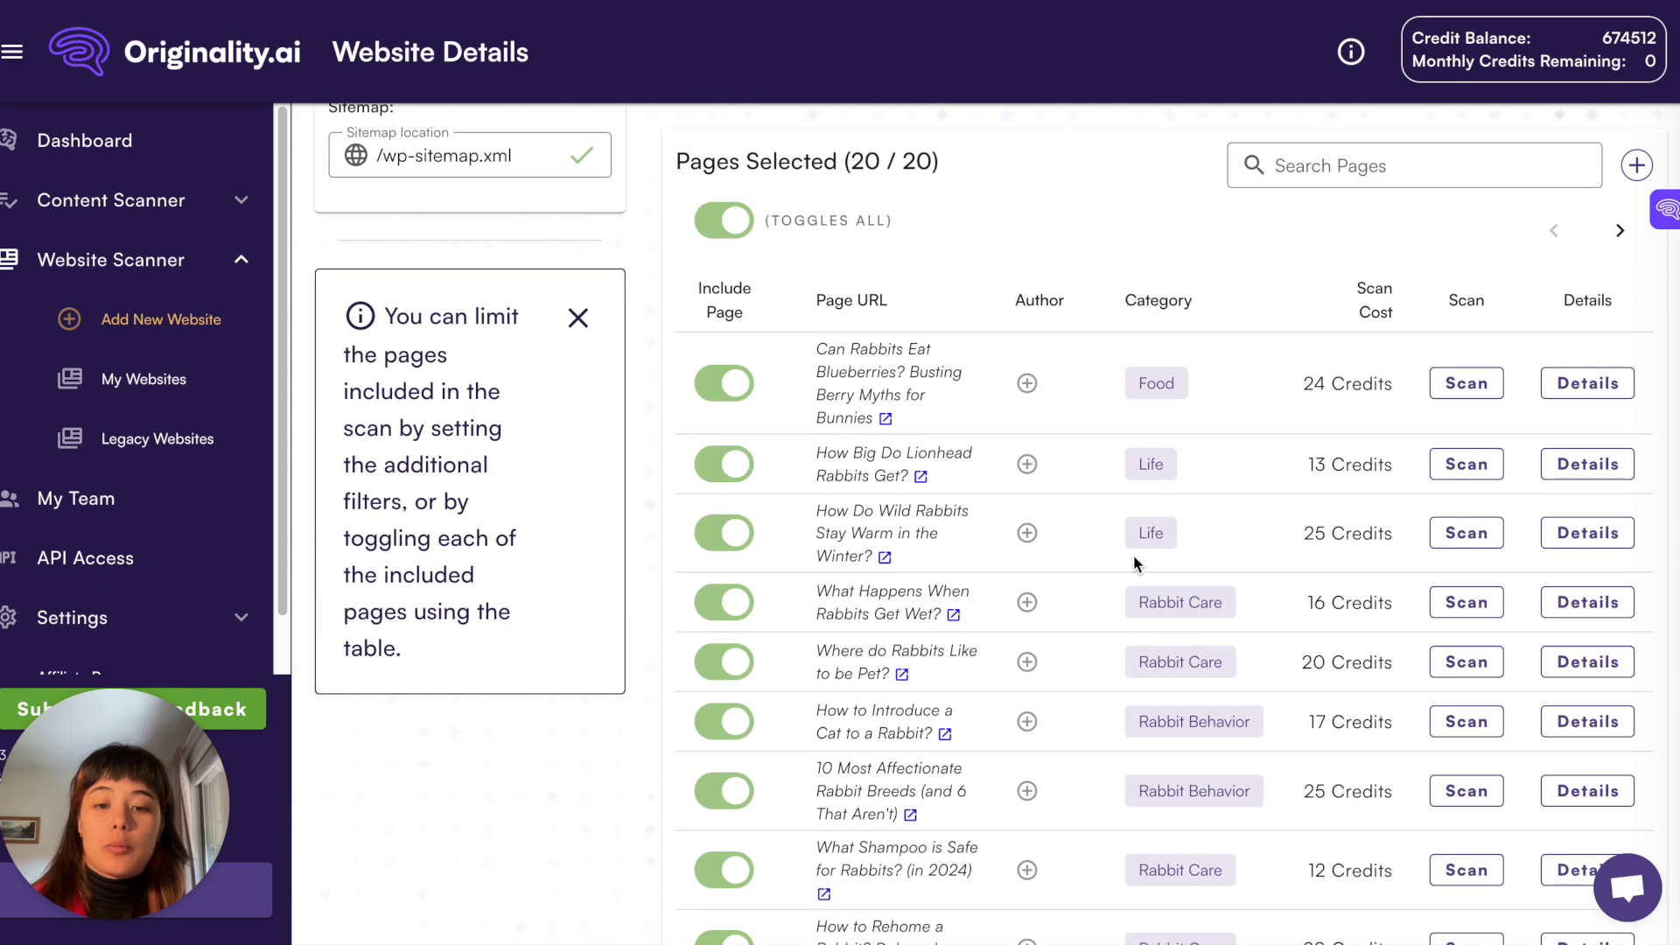
scroll(1136, 562, down, 3)
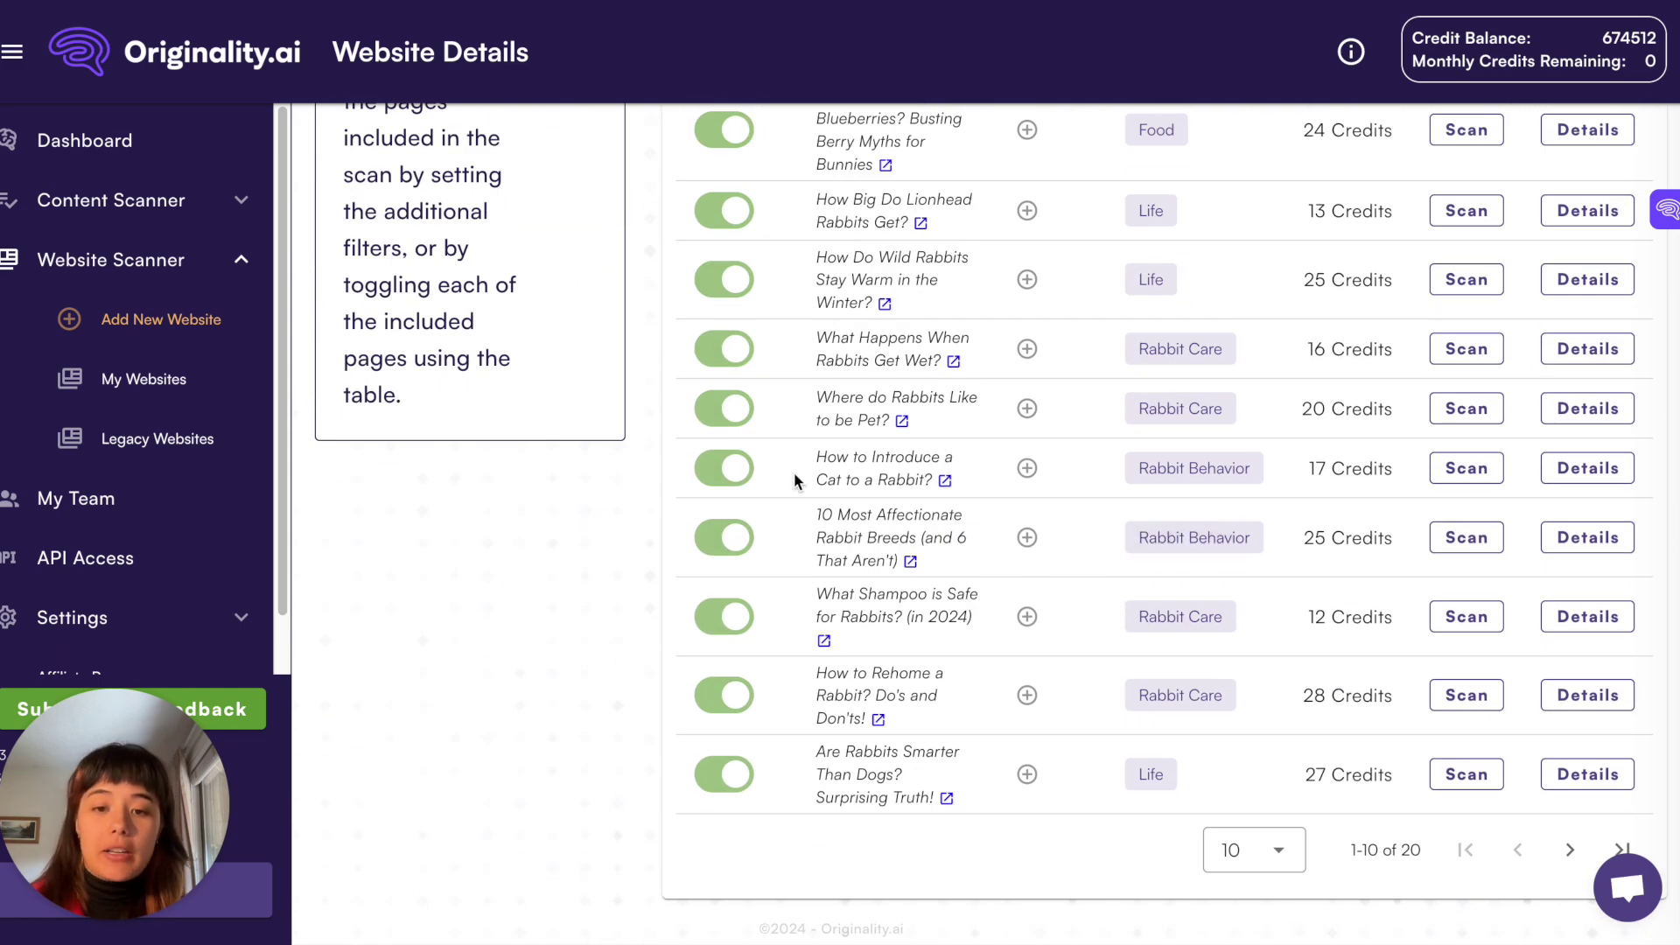
click(726, 472)
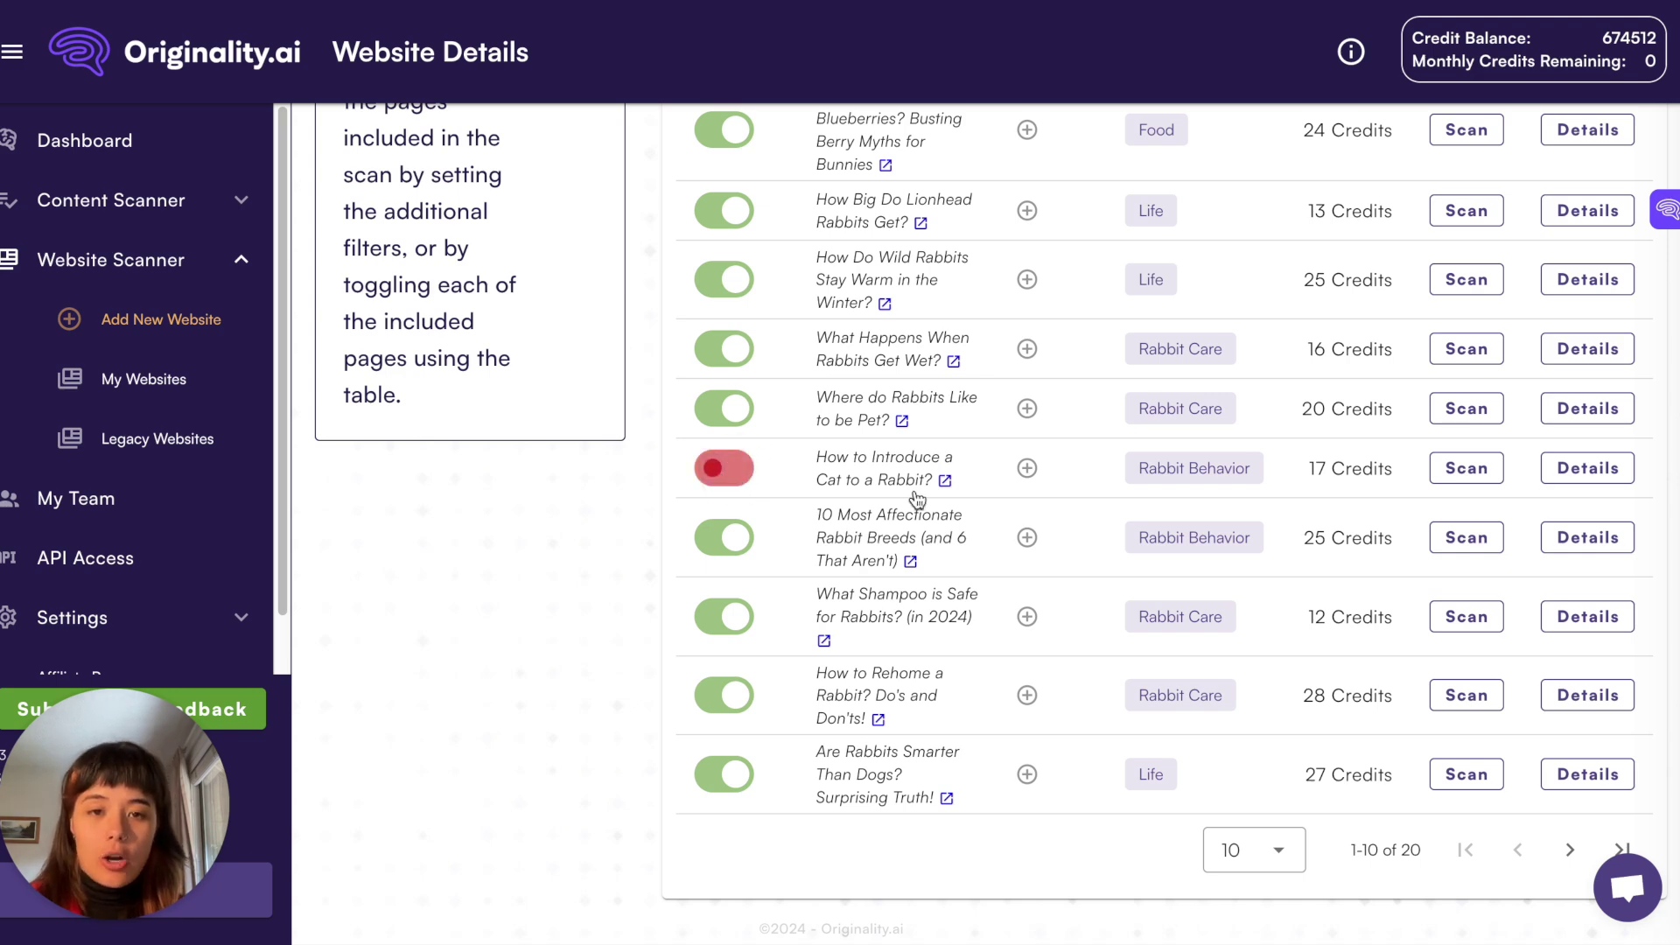
scroll(925, 497, up, 10)
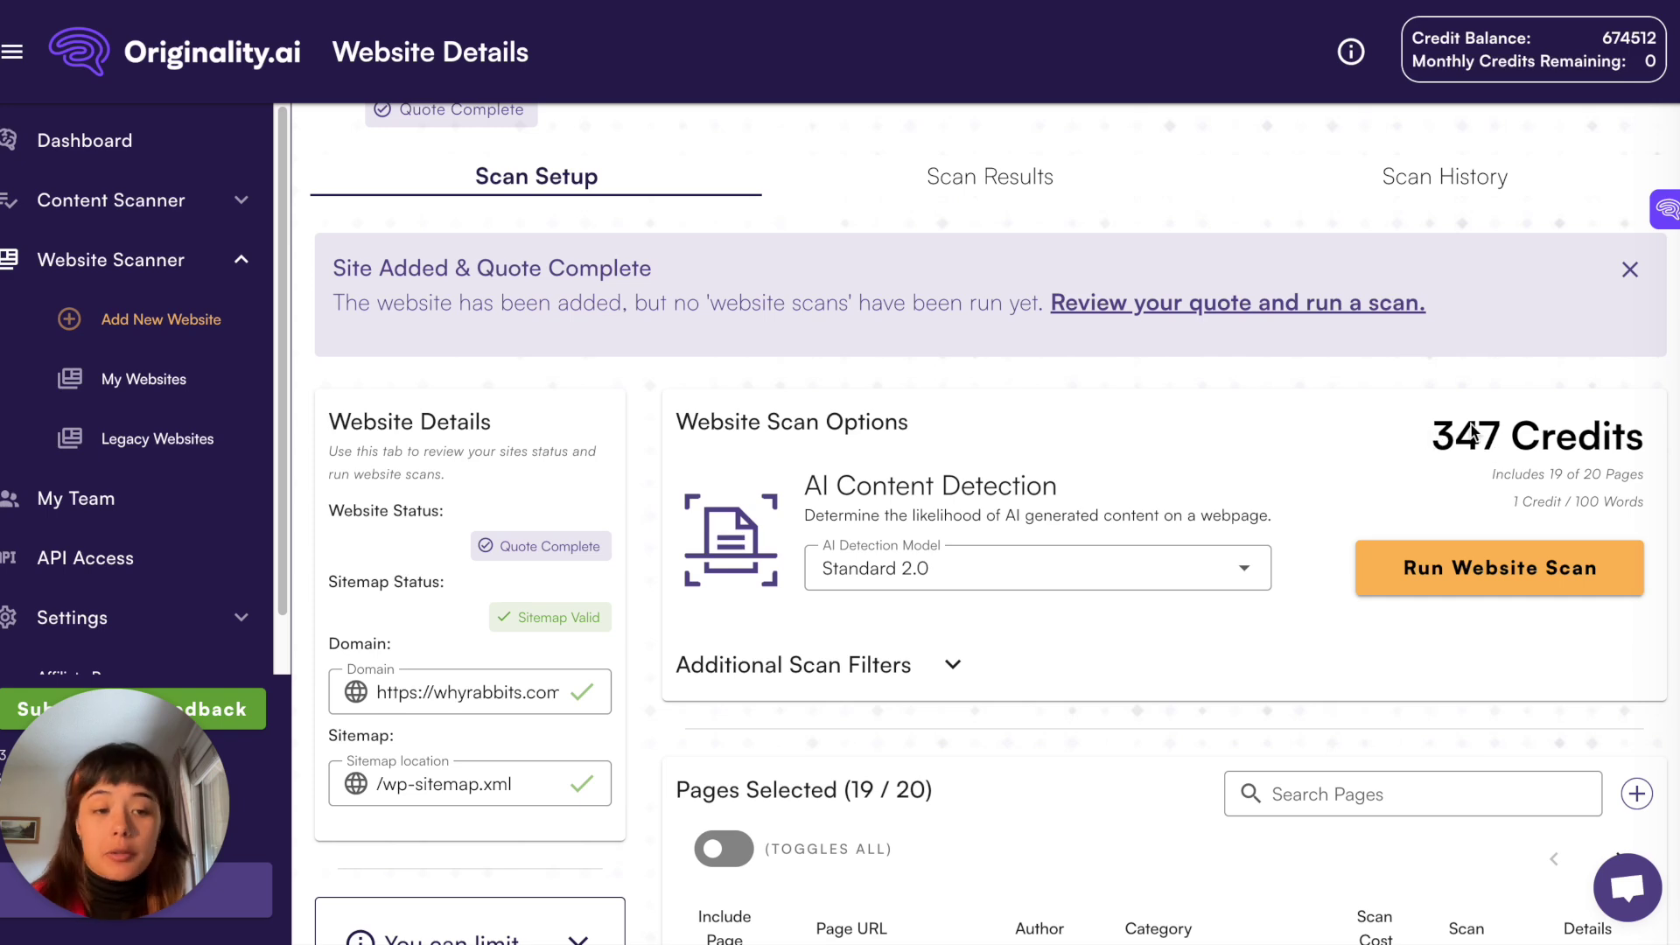
scroll(1026, 602, down, 5)
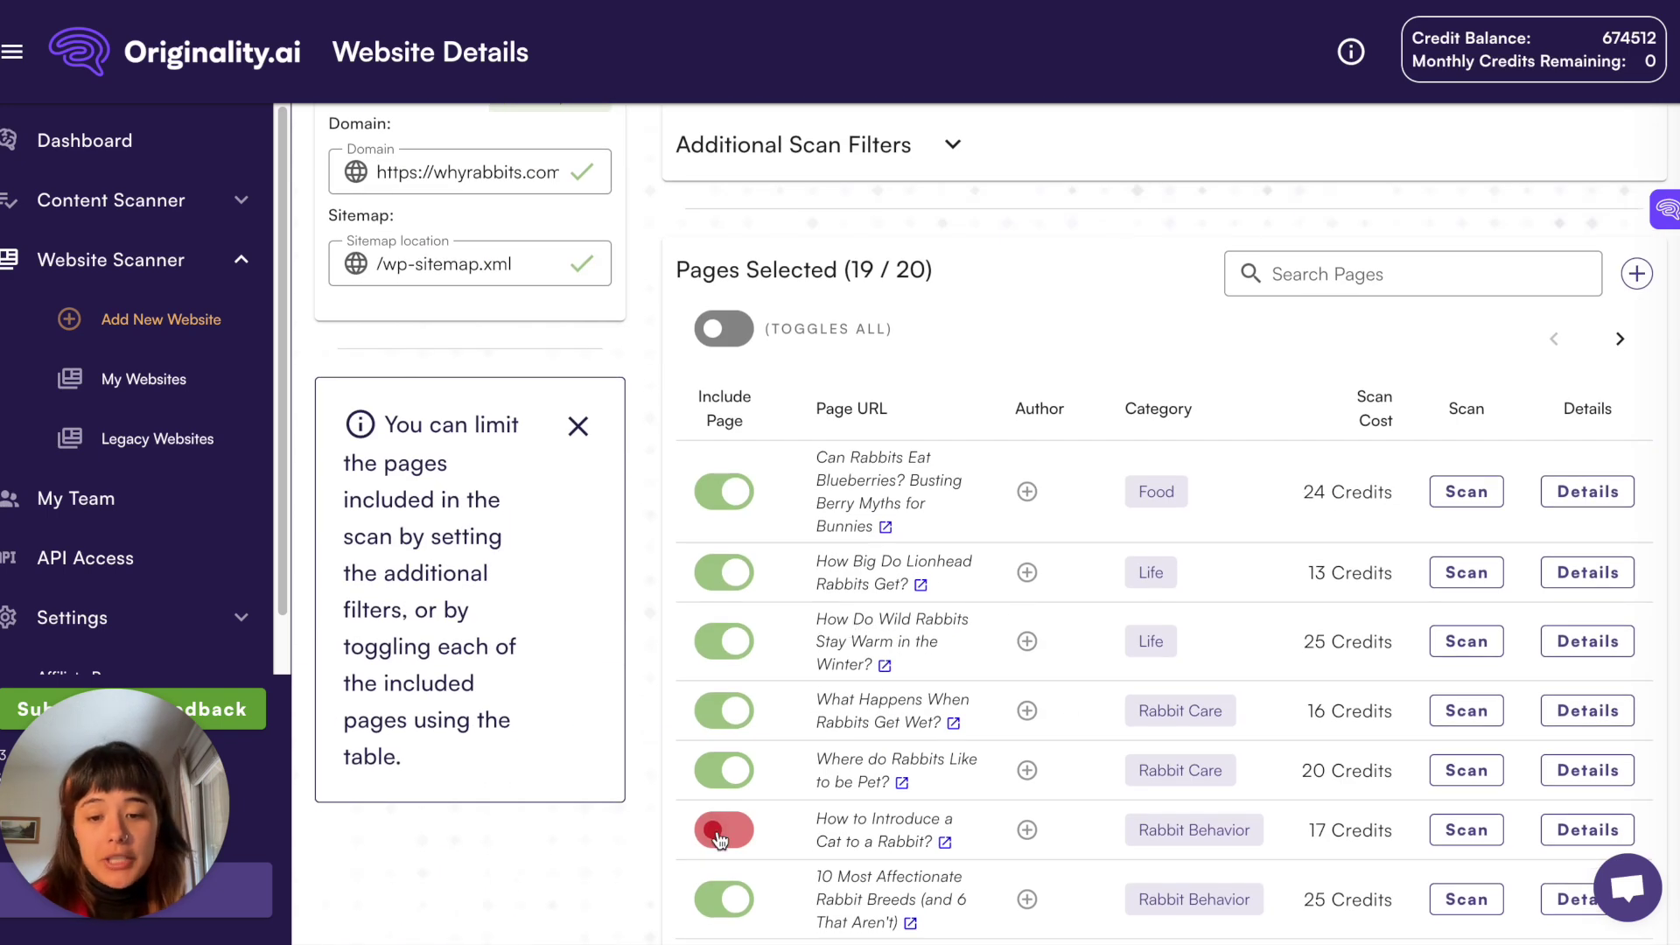
click(719, 833)
scroll(1113, 602, up, 6)
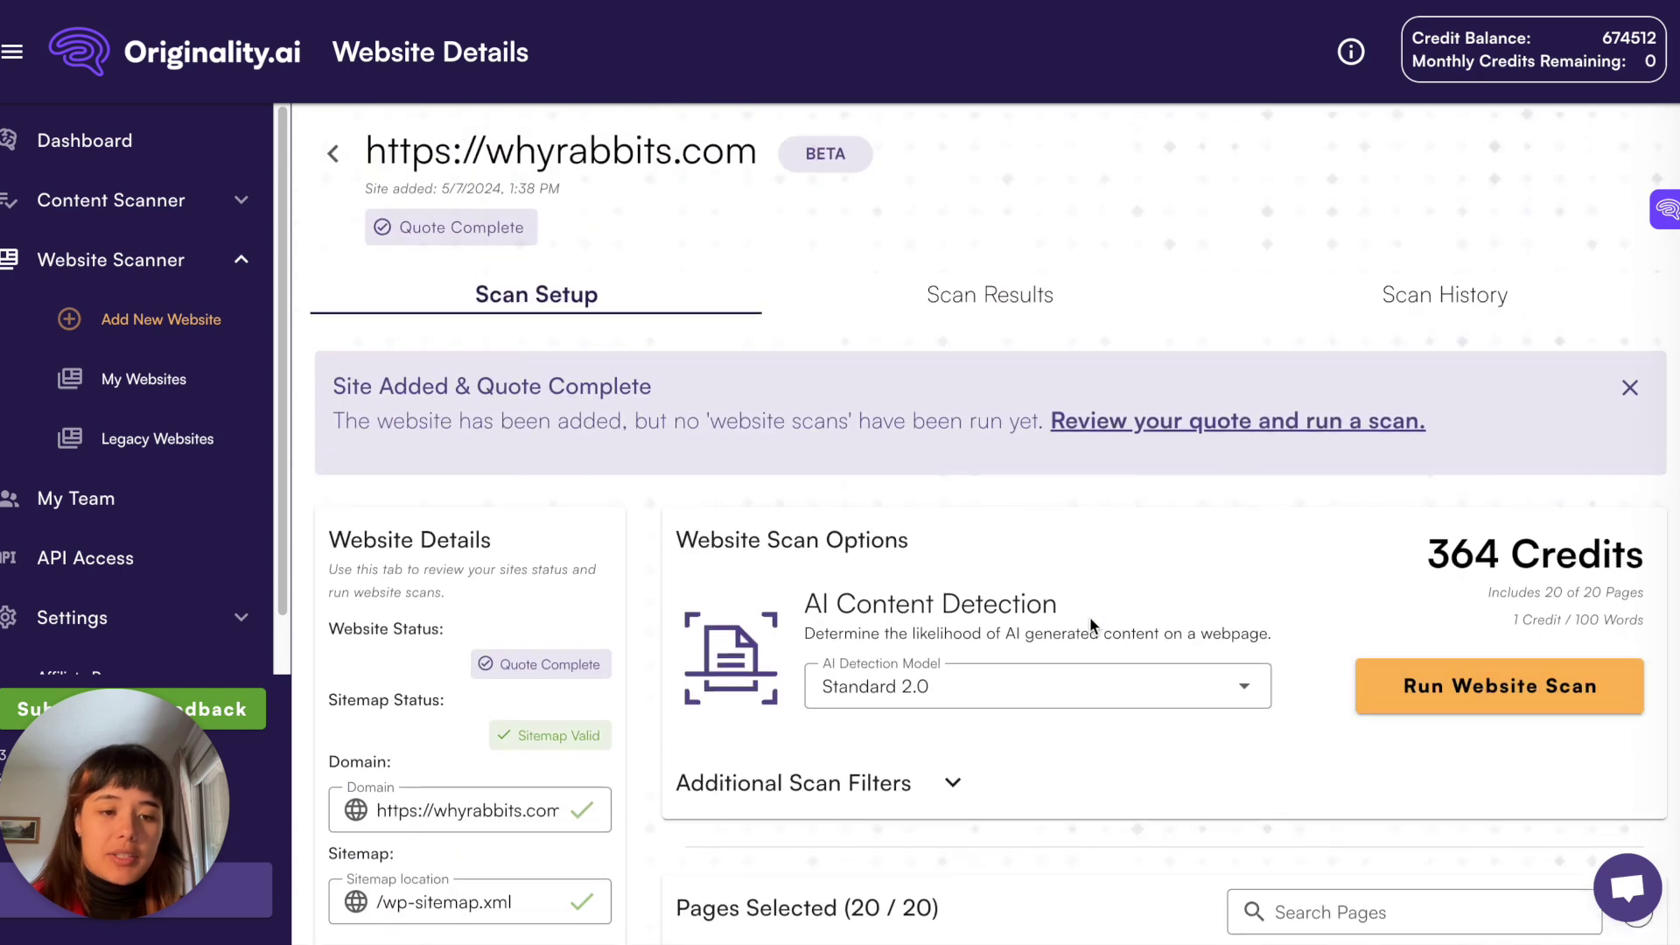
Run and confirm the 364-credit scan of all 20 whyrabbits.com pages.
click(1516, 703)
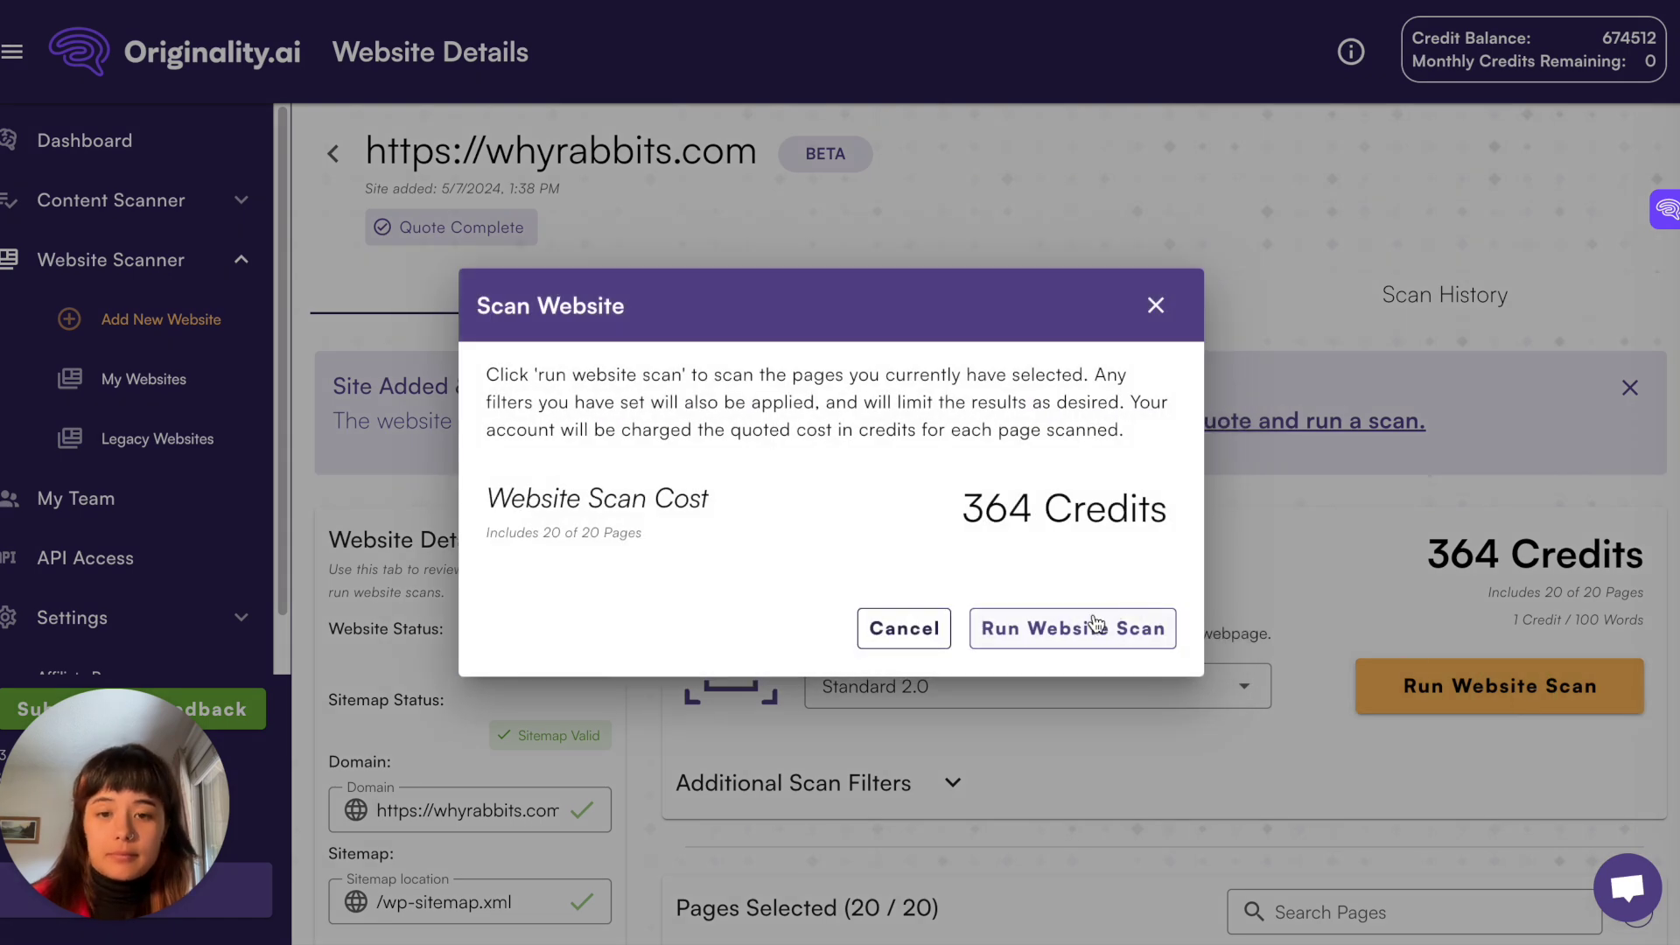
click(1096, 625)
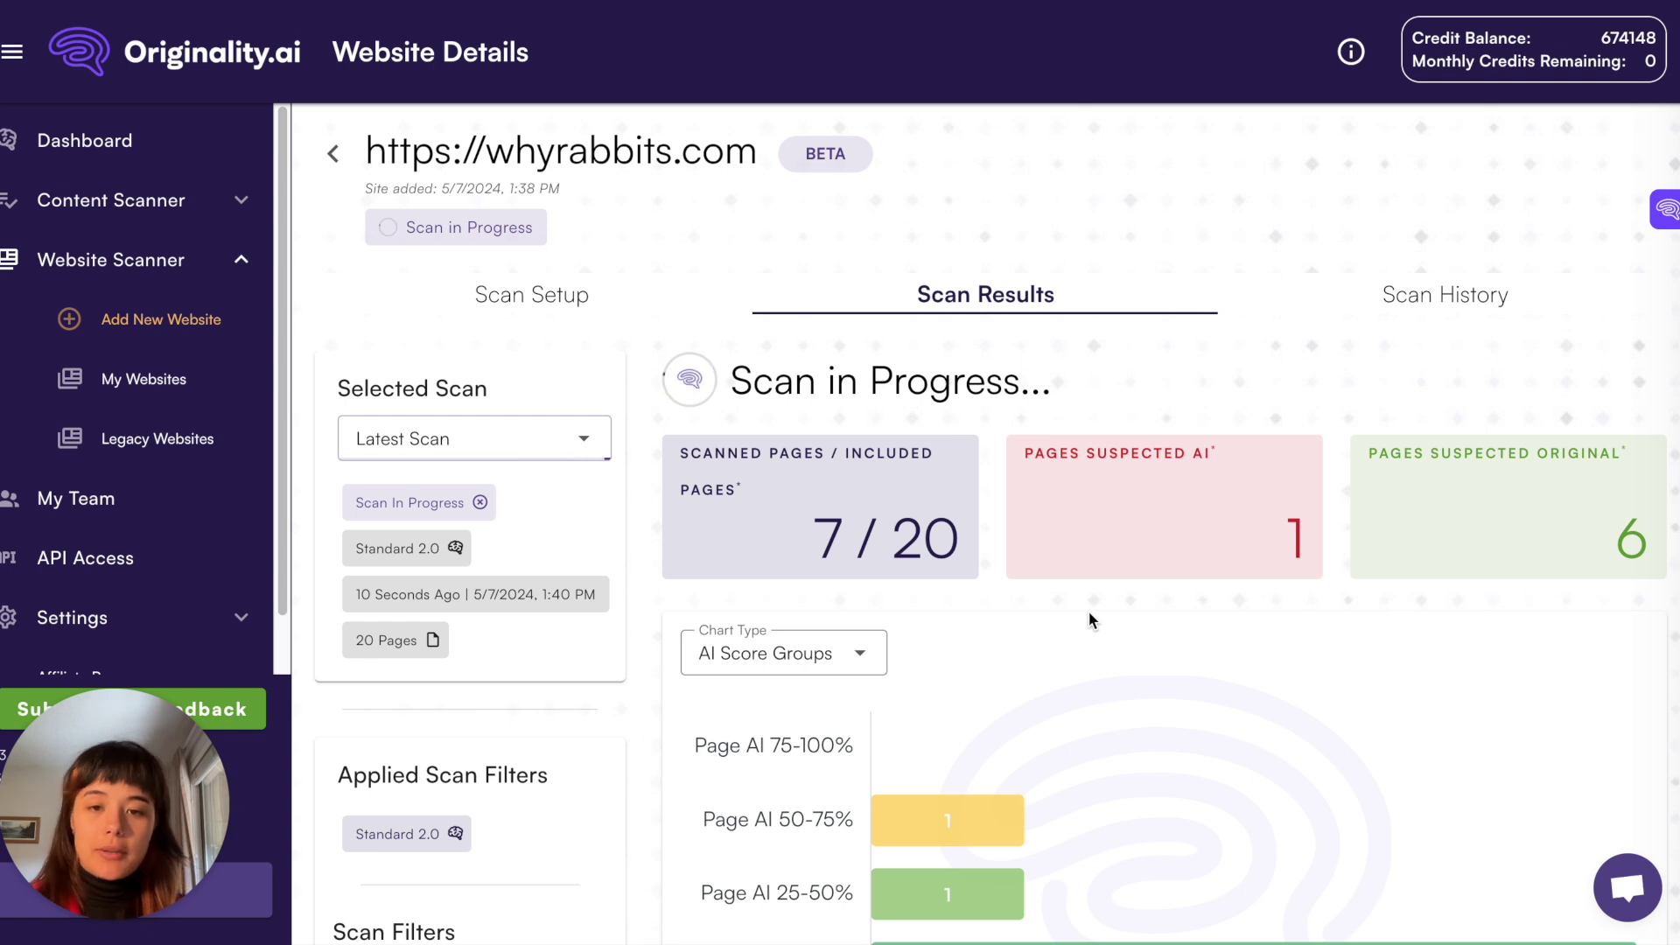
Watch the Scan Results until 18 of 20 pages are scored: 4 AI, 14 original.
scroll(1174, 766, down, 2)
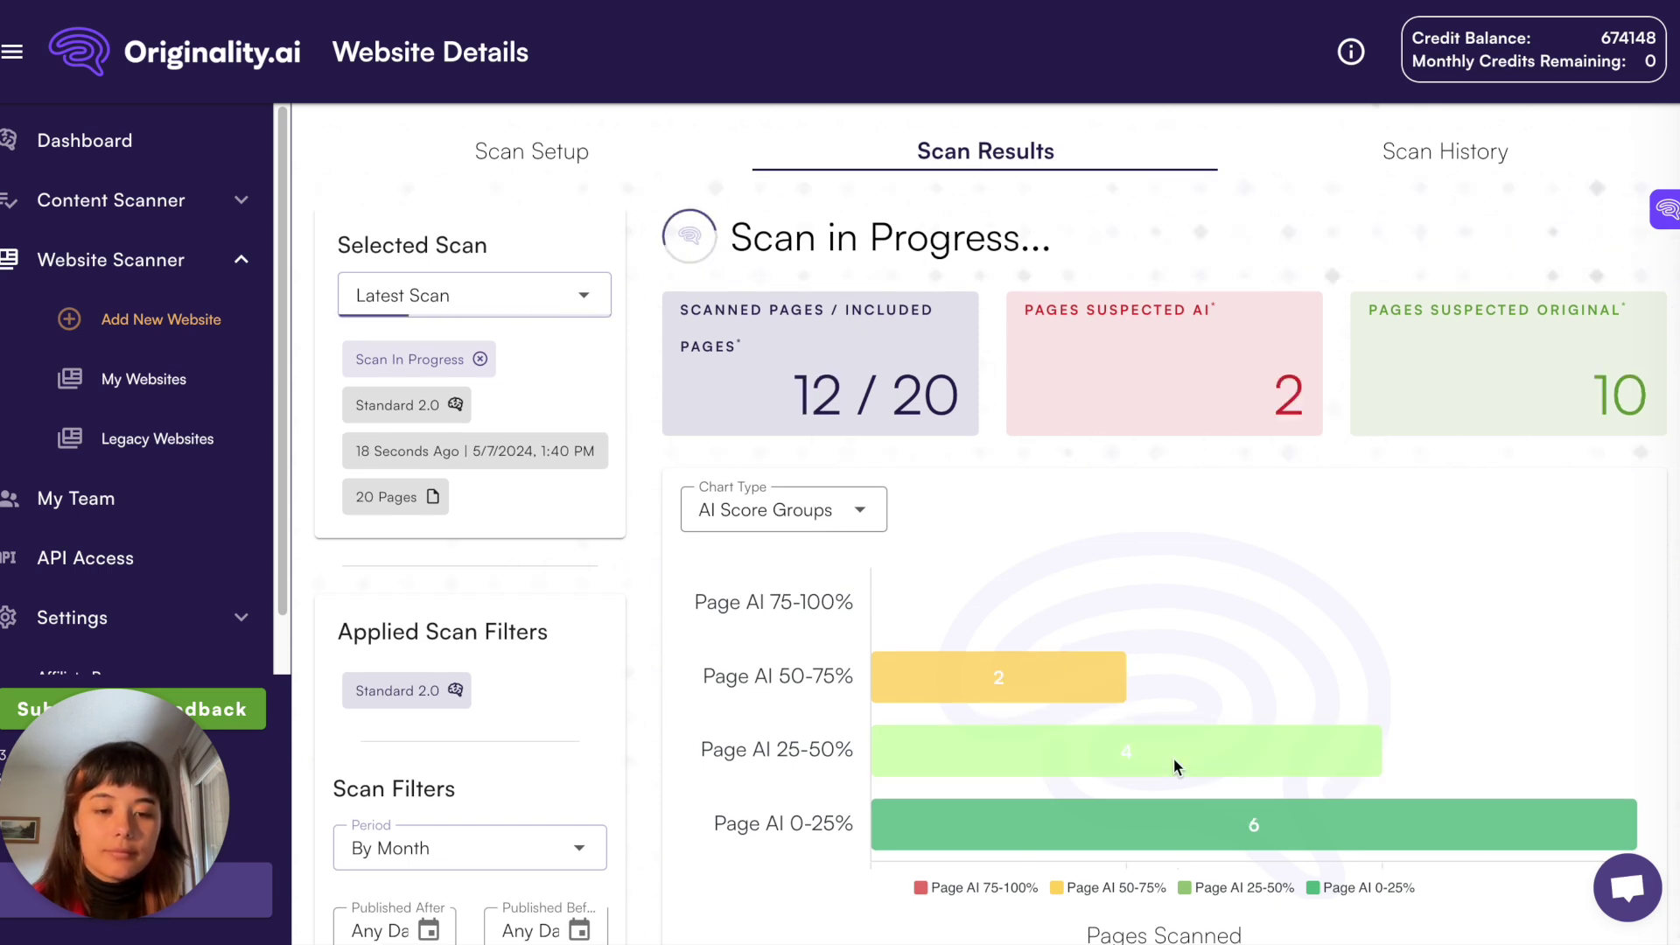
mouse_move(1173, 810)
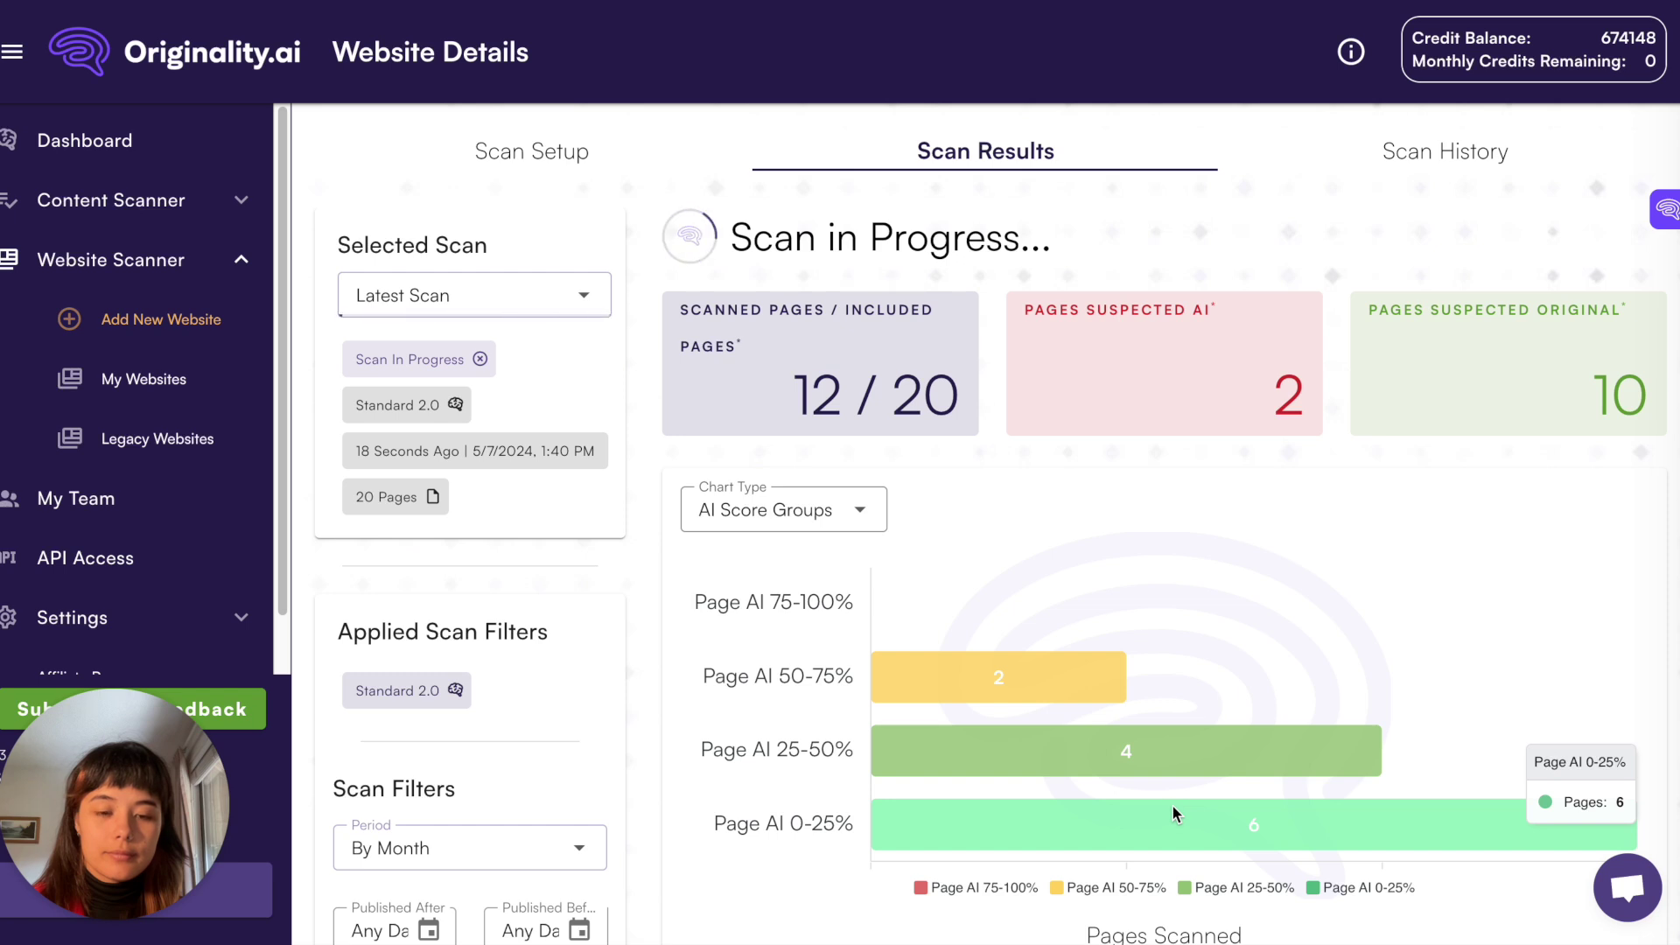
mouse_move(1058, 690)
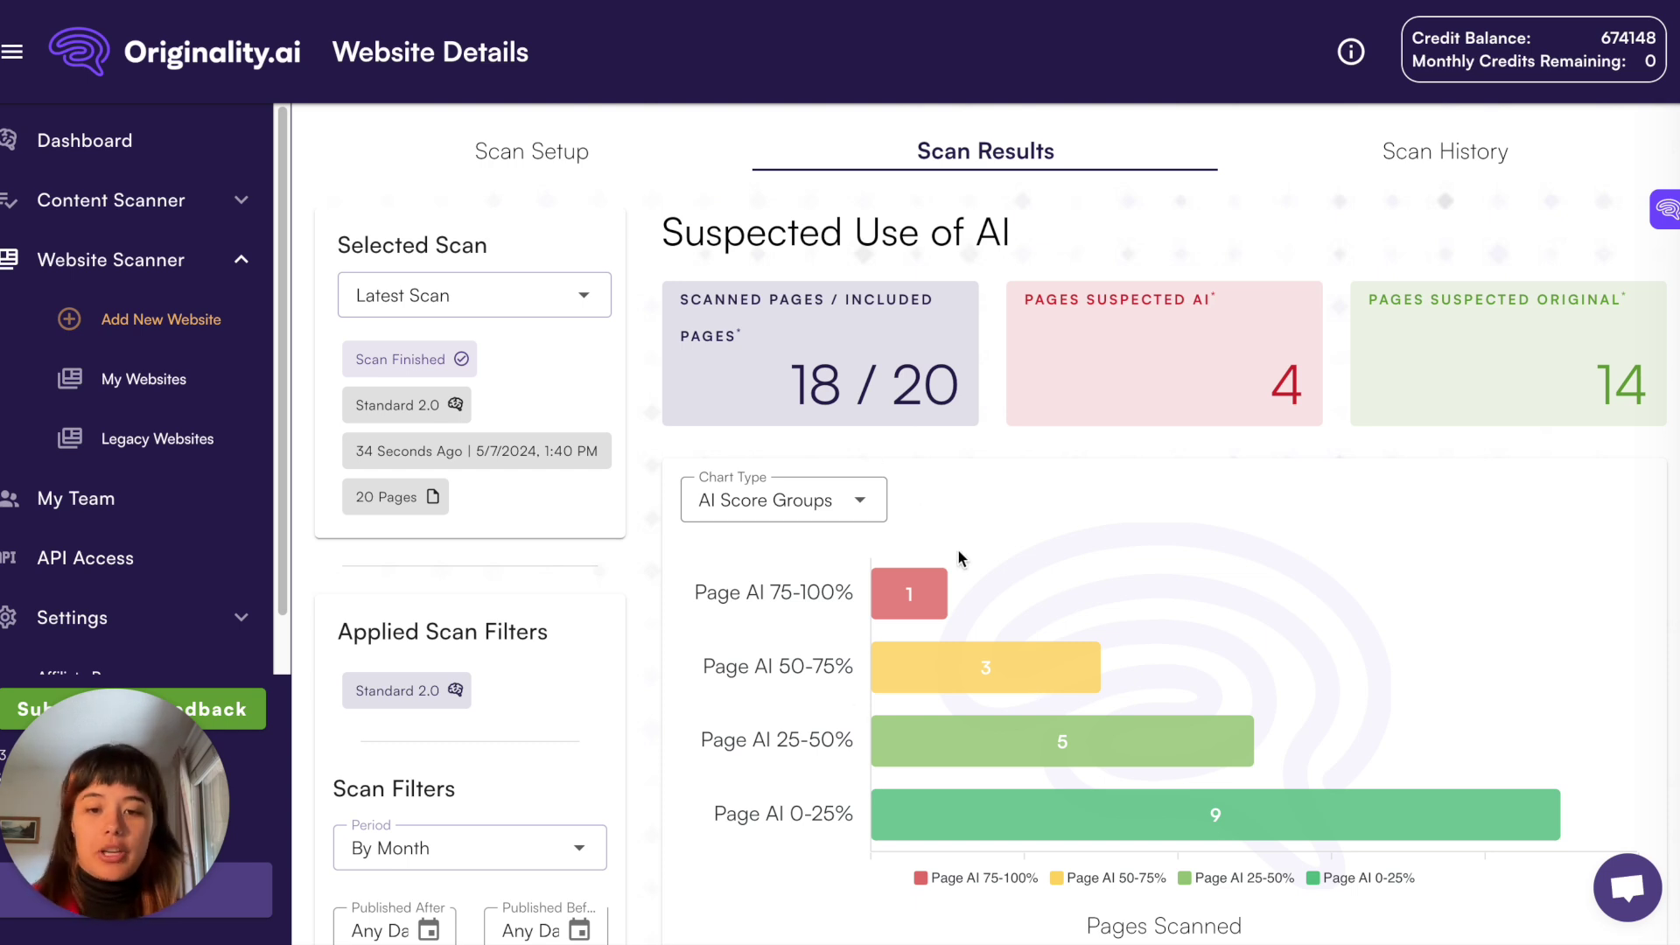
scroll(957, 549, down, 1)
Sort Pages Scanned by AI score, highest first, and open the Can Rabbits Eat Tissue Paper? details.
mouse_move(1449, 753)
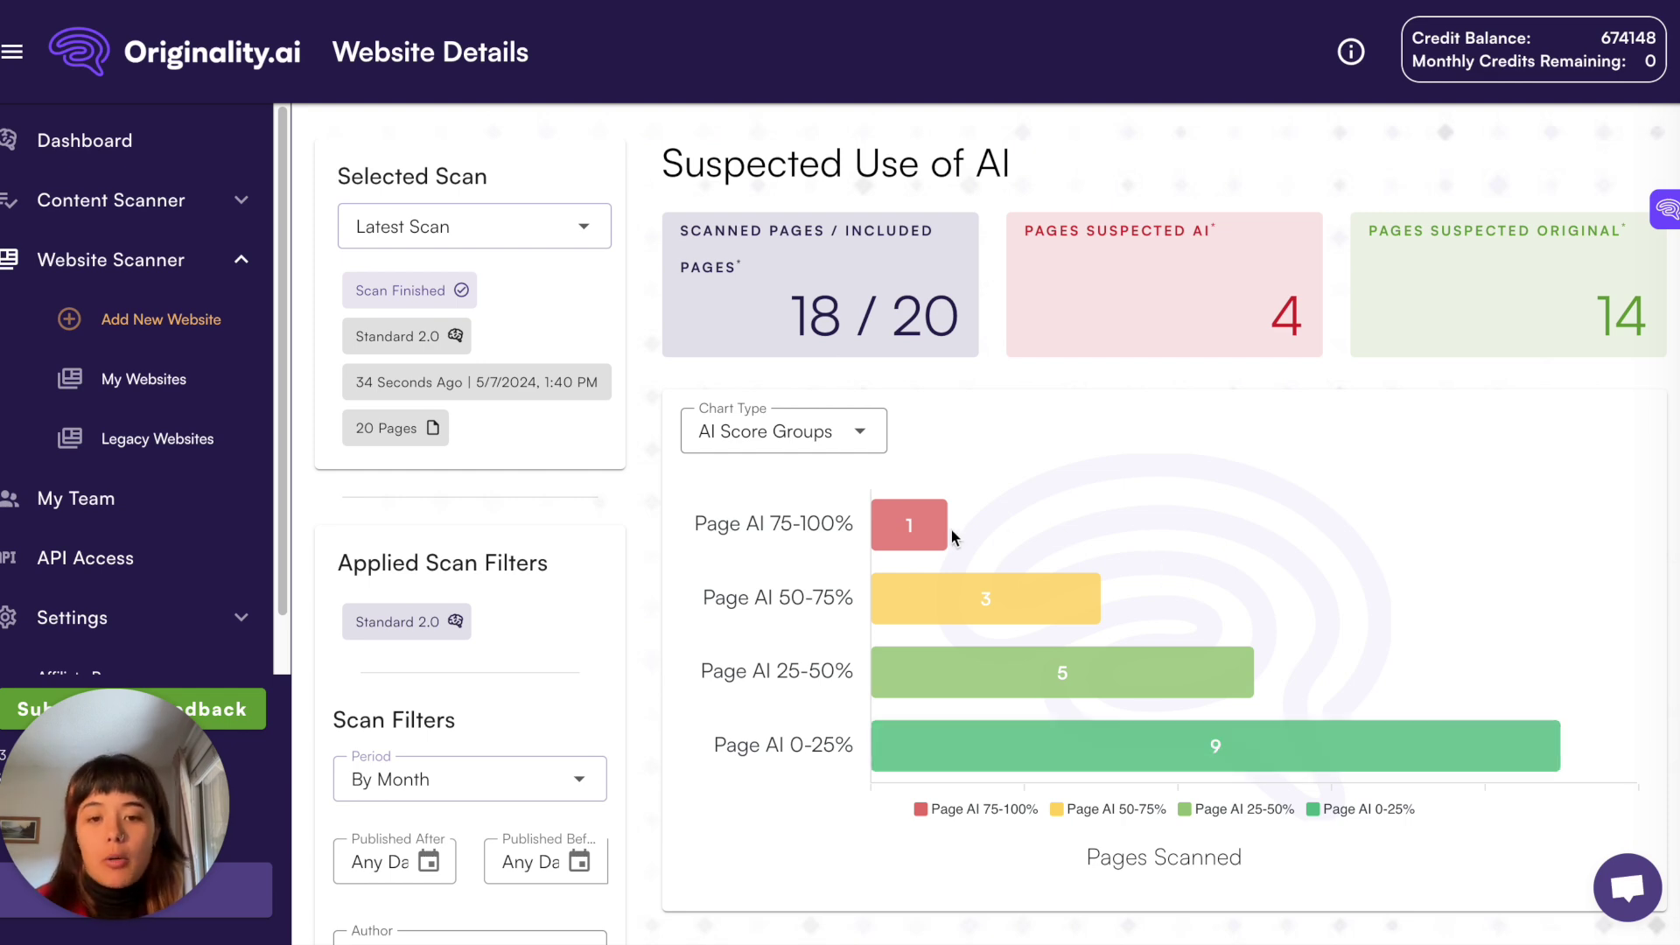
mouse_move(924, 528)
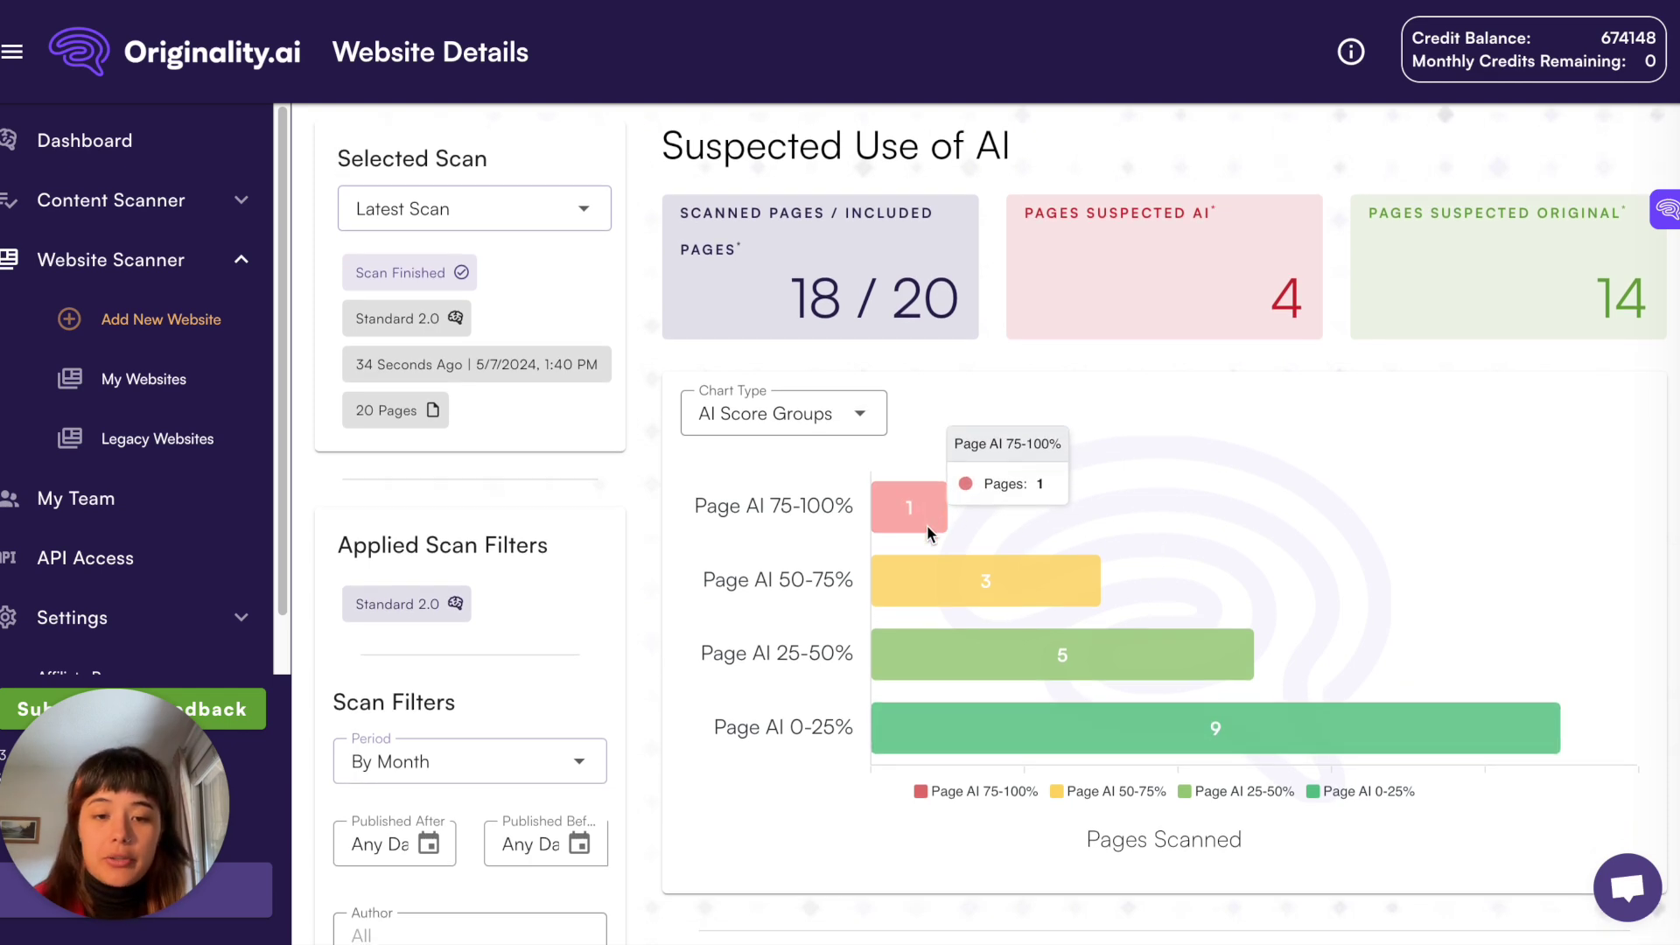
scroll(926, 525, down, 5)
scroll(1021, 627, down, 2)
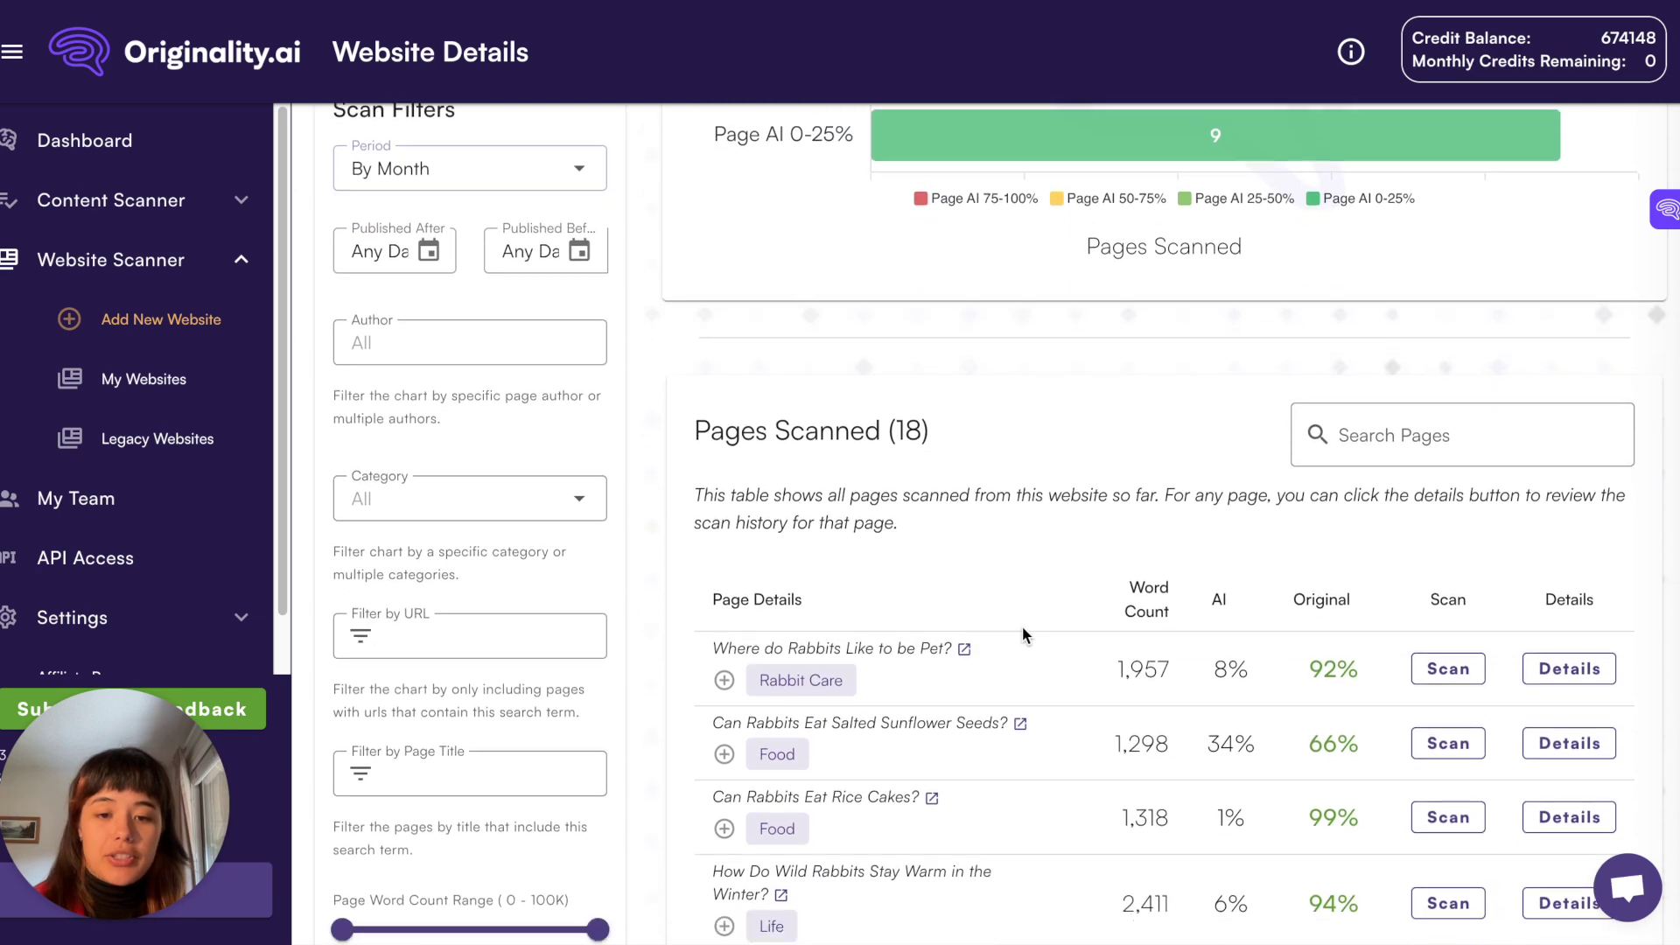
scroll(1022, 623, down, 2)
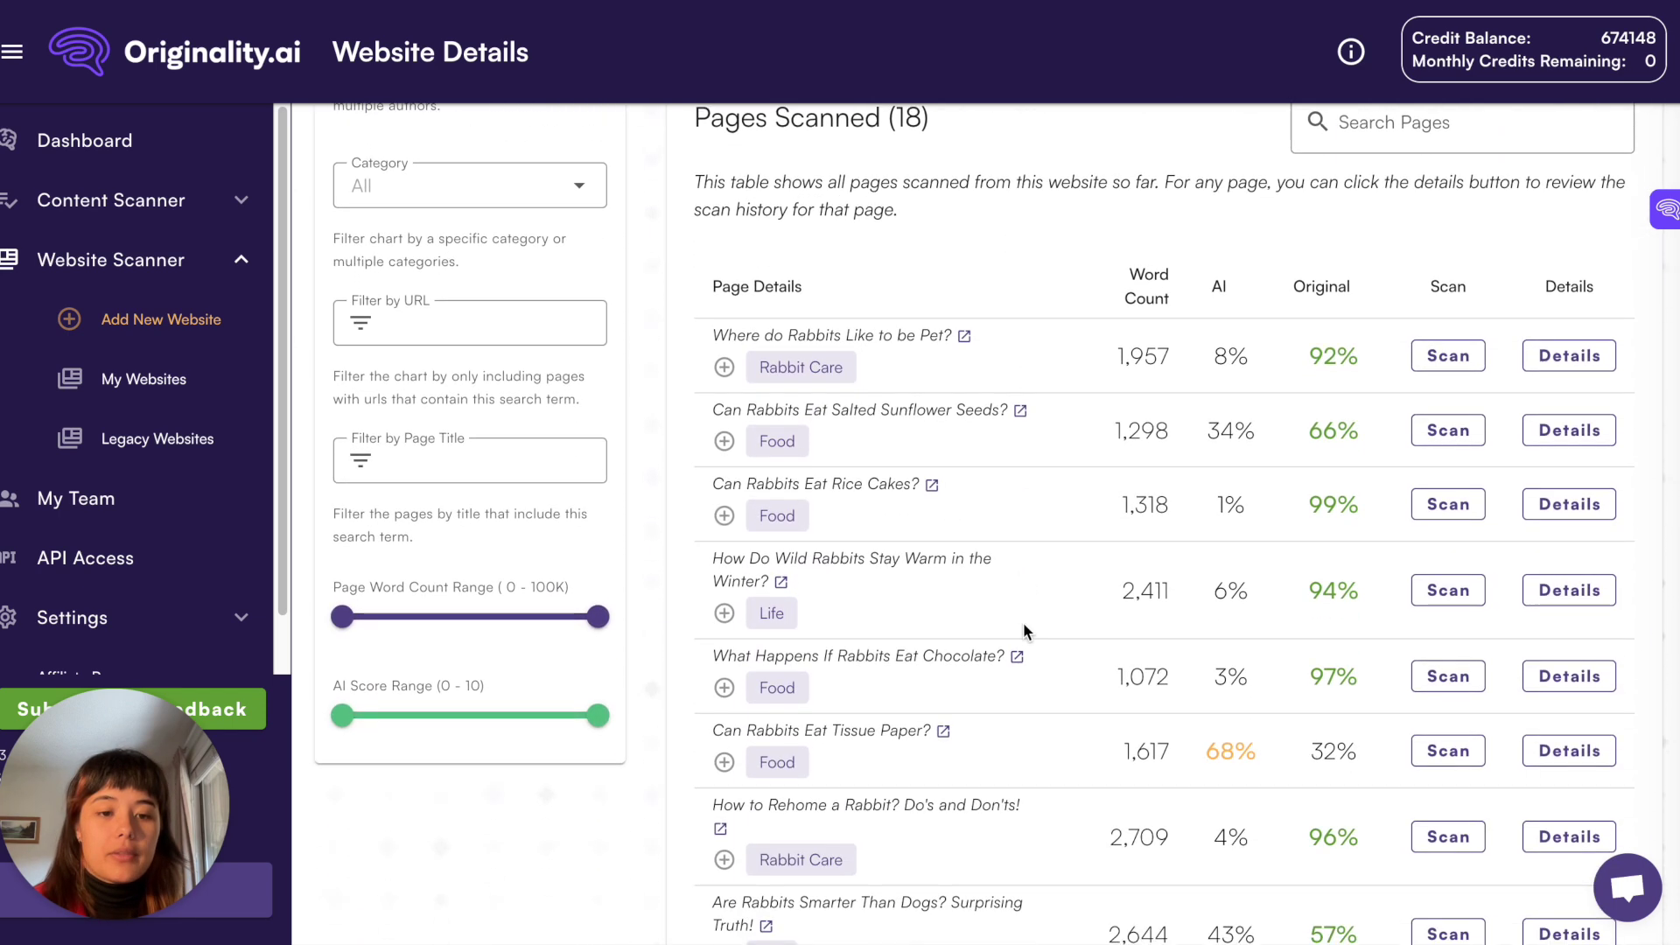
click(1220, 287)
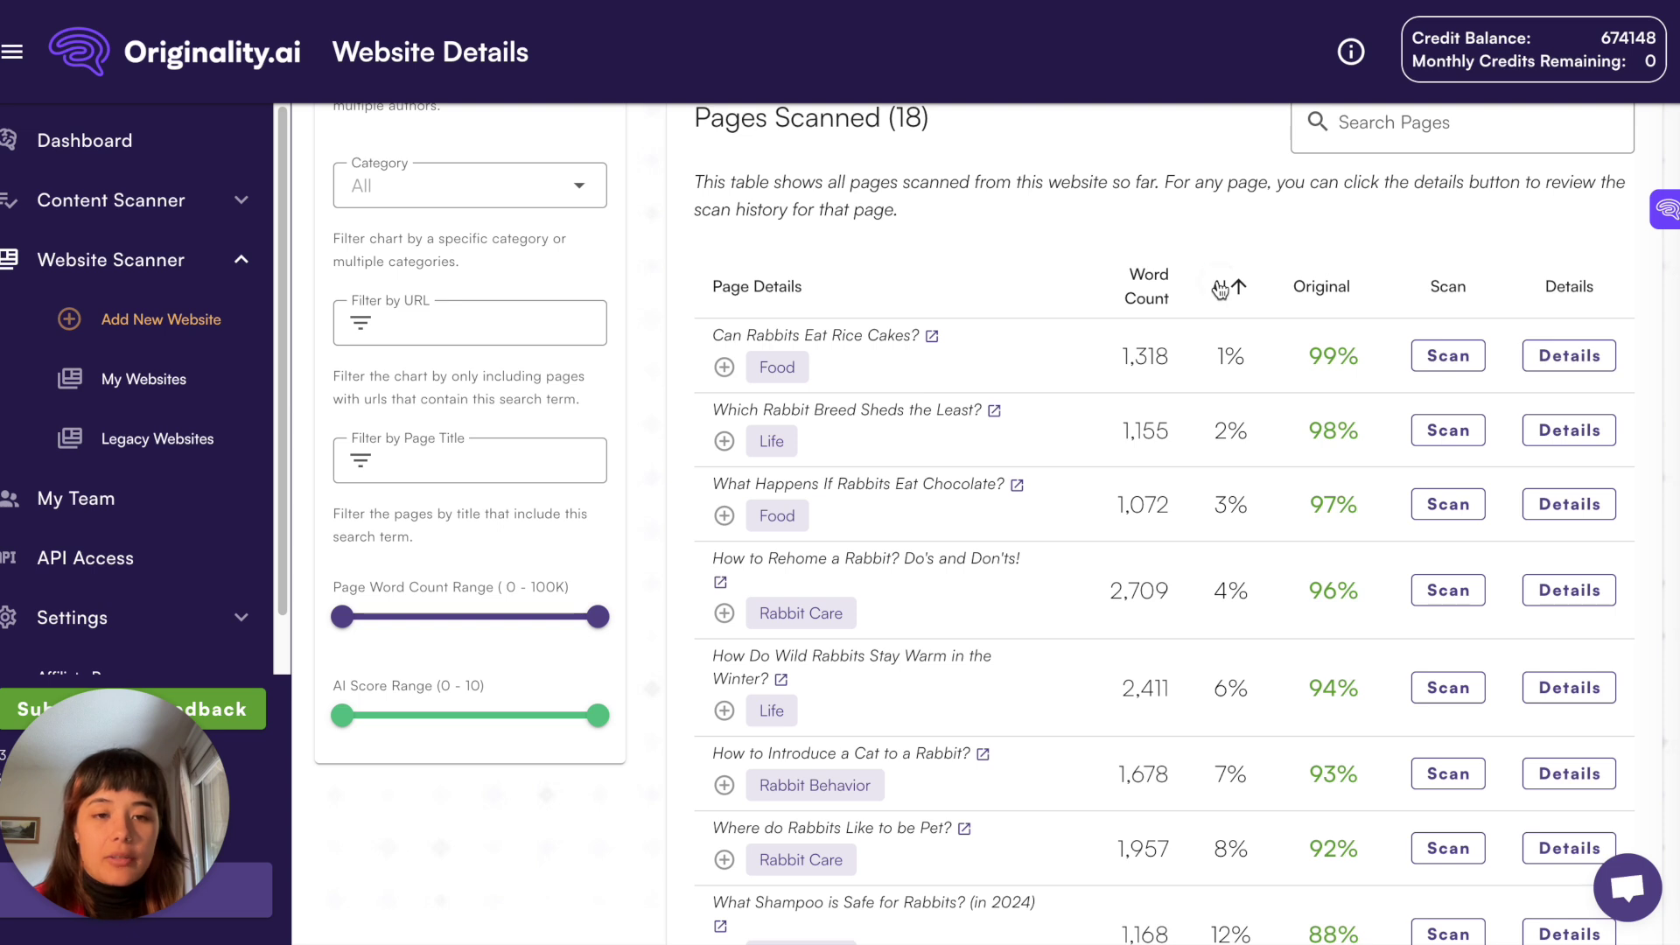
click(1220, 287)
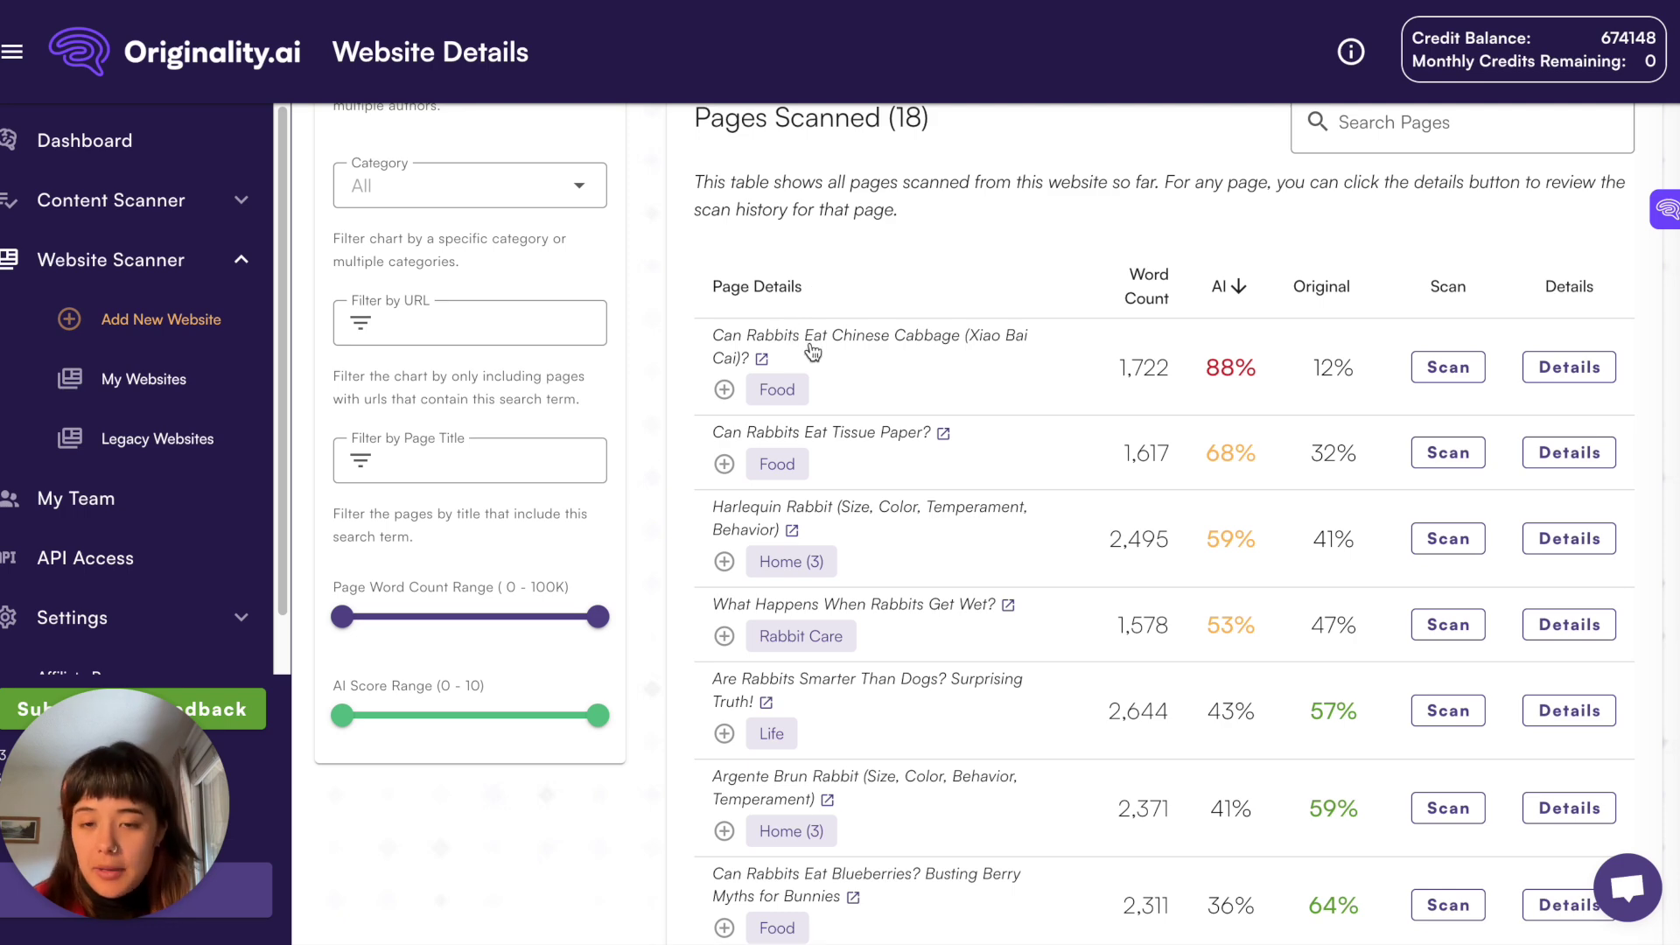
scroll(1323, 588, up, 1)
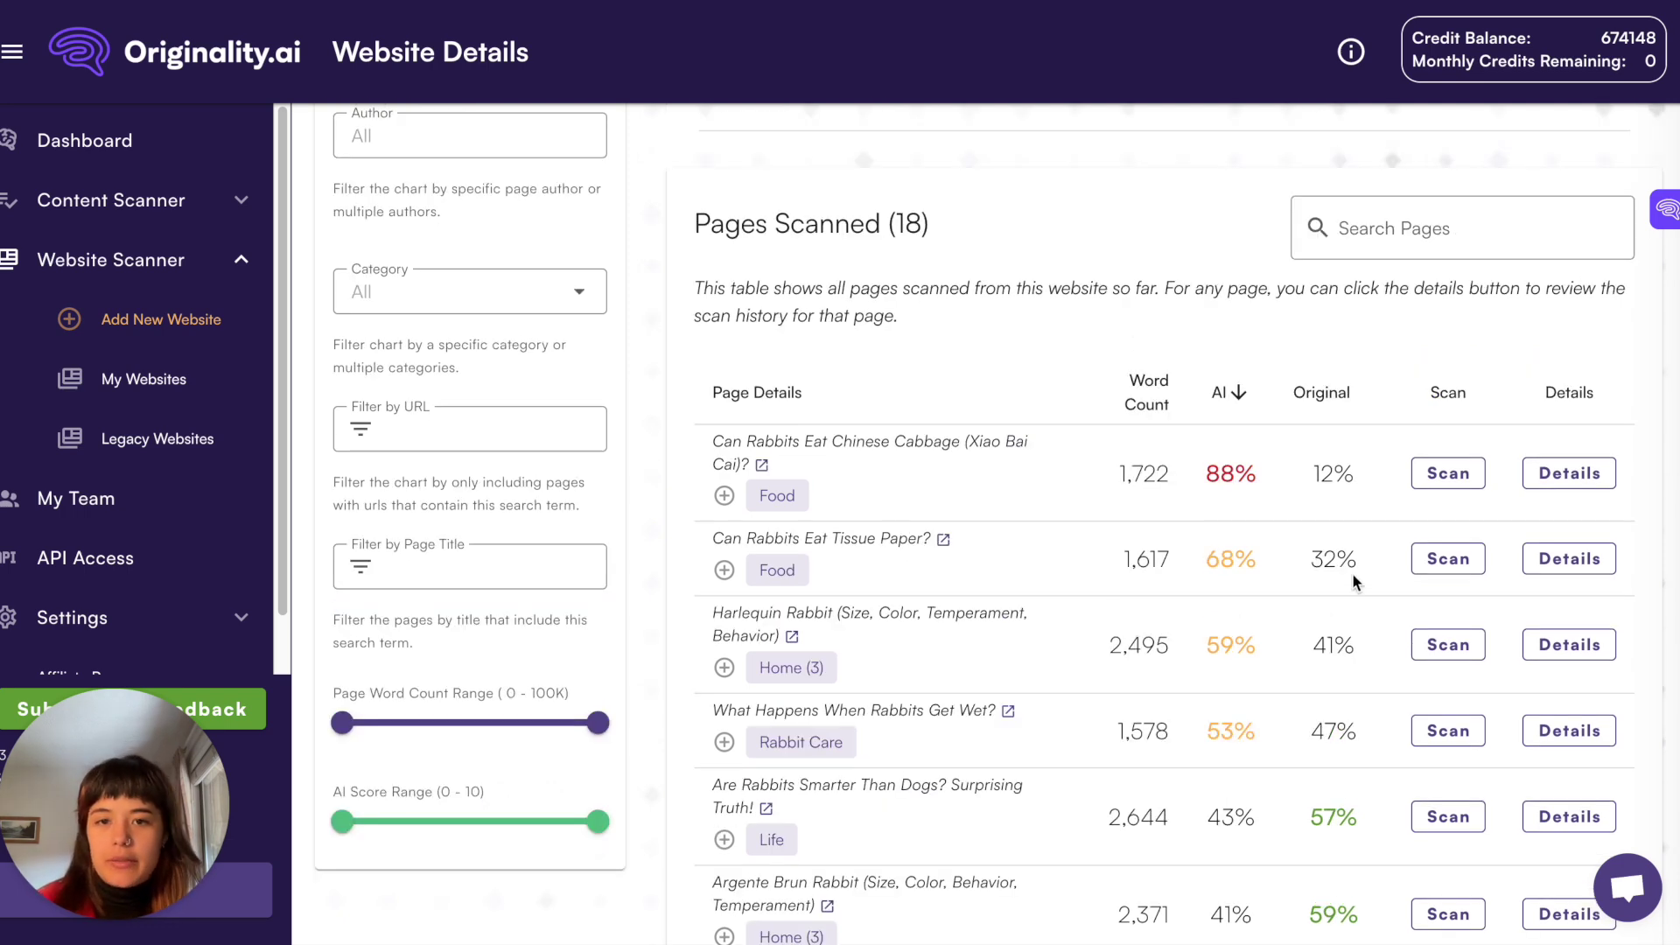
click(894, 544)
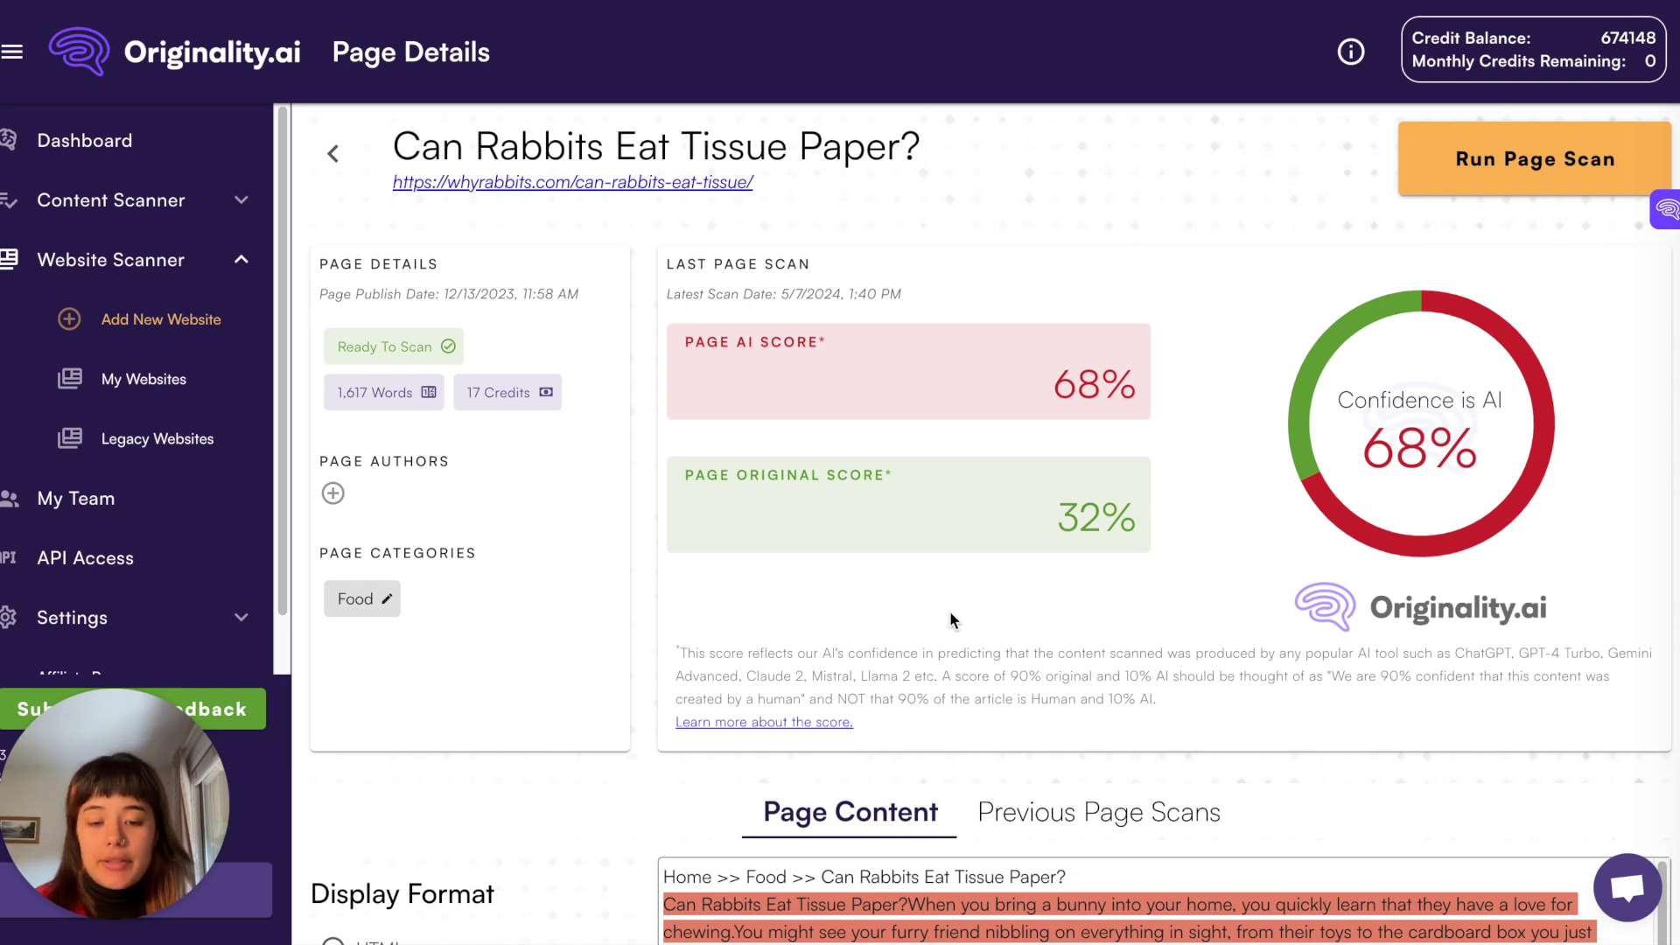
Scroll through the tissue paper article's AI-highlighted sentences in Page Content.
scroll(963, 665, down, 4)
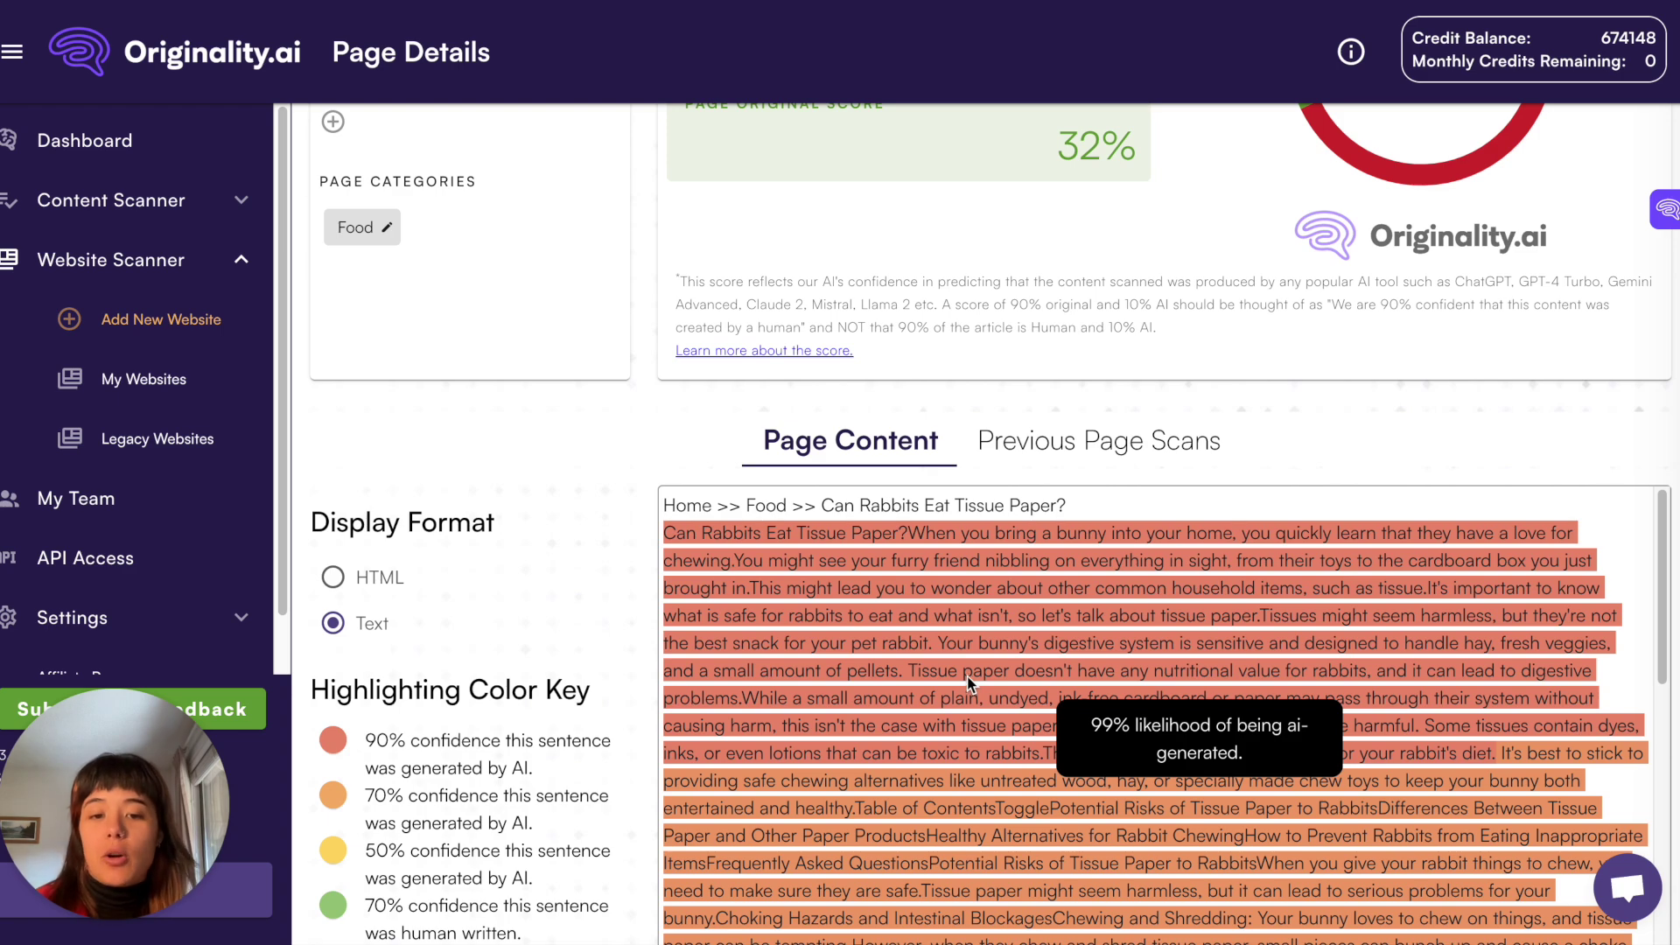
scroll(966, 674, down, 3)
scroll(954, 661, up, 3)
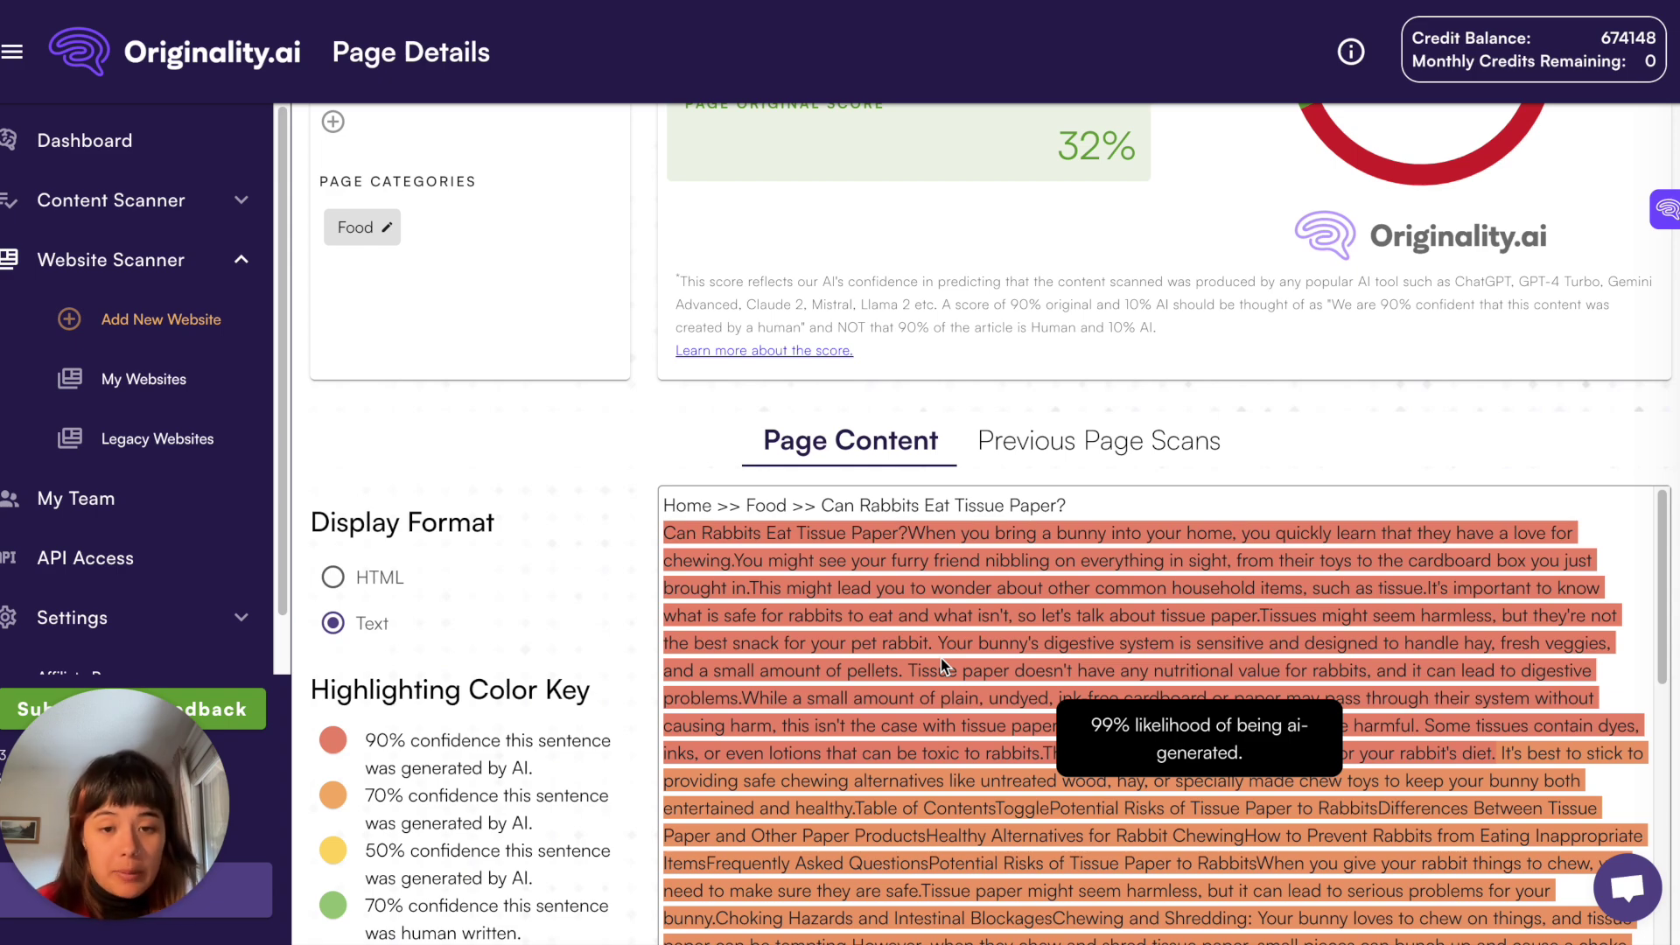
scroll(950, 661, down, 10)
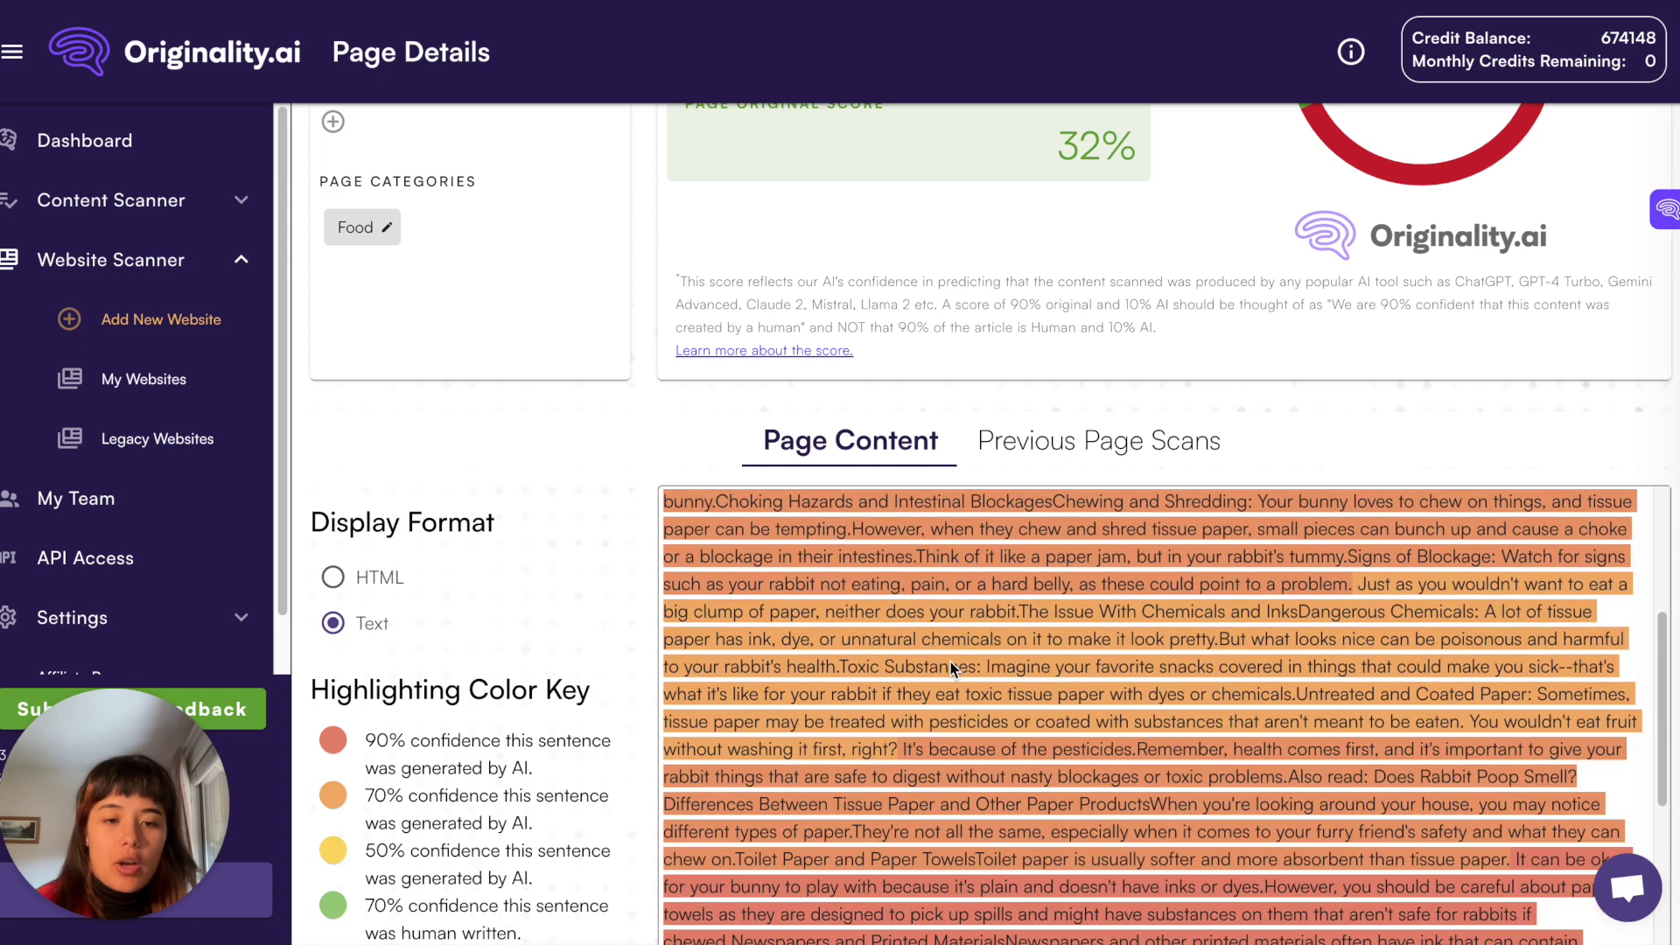
scroll(950, 661, down, 10)
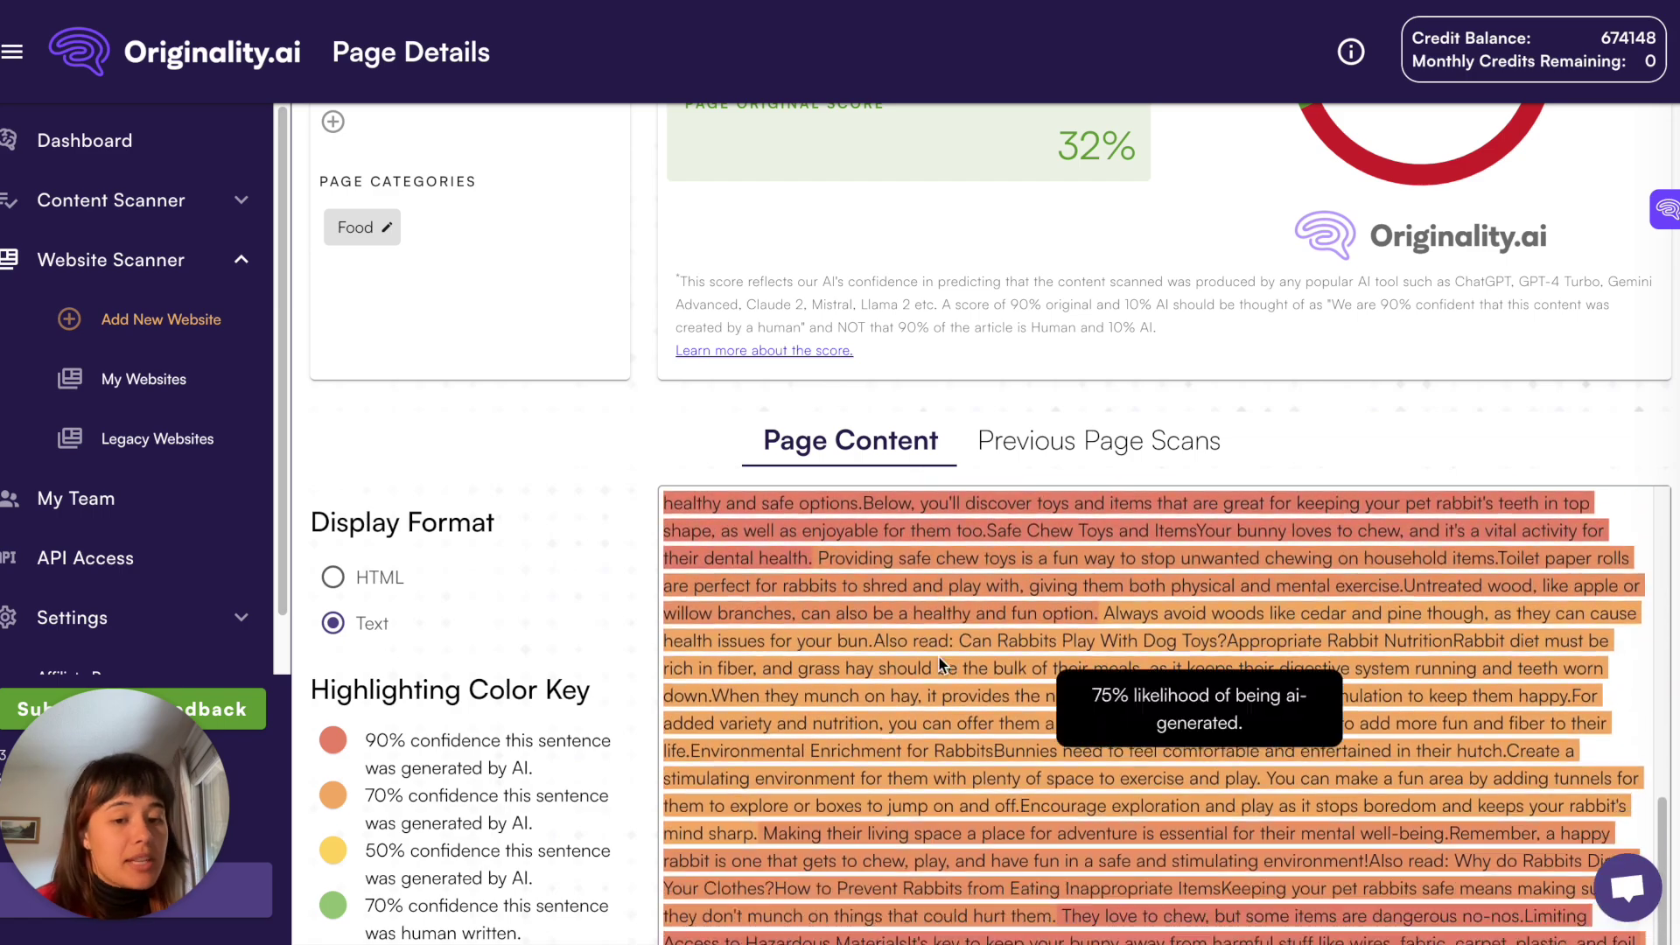
scroll(938, 663, down, 3)
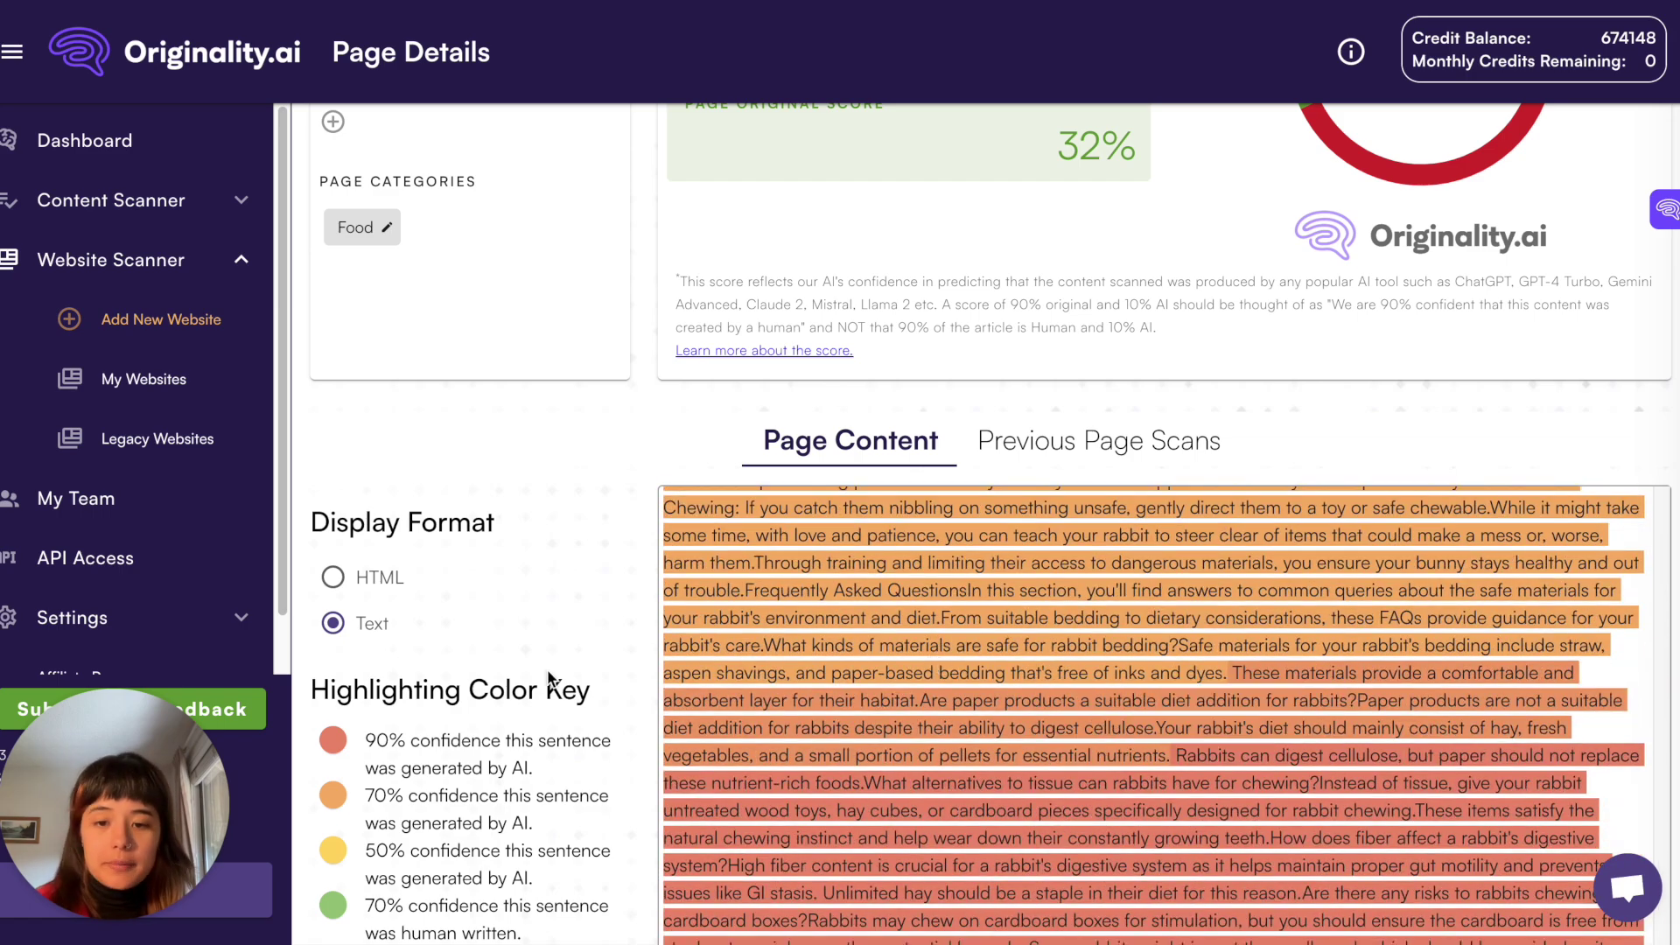
scroll(551, 678, down, 3)
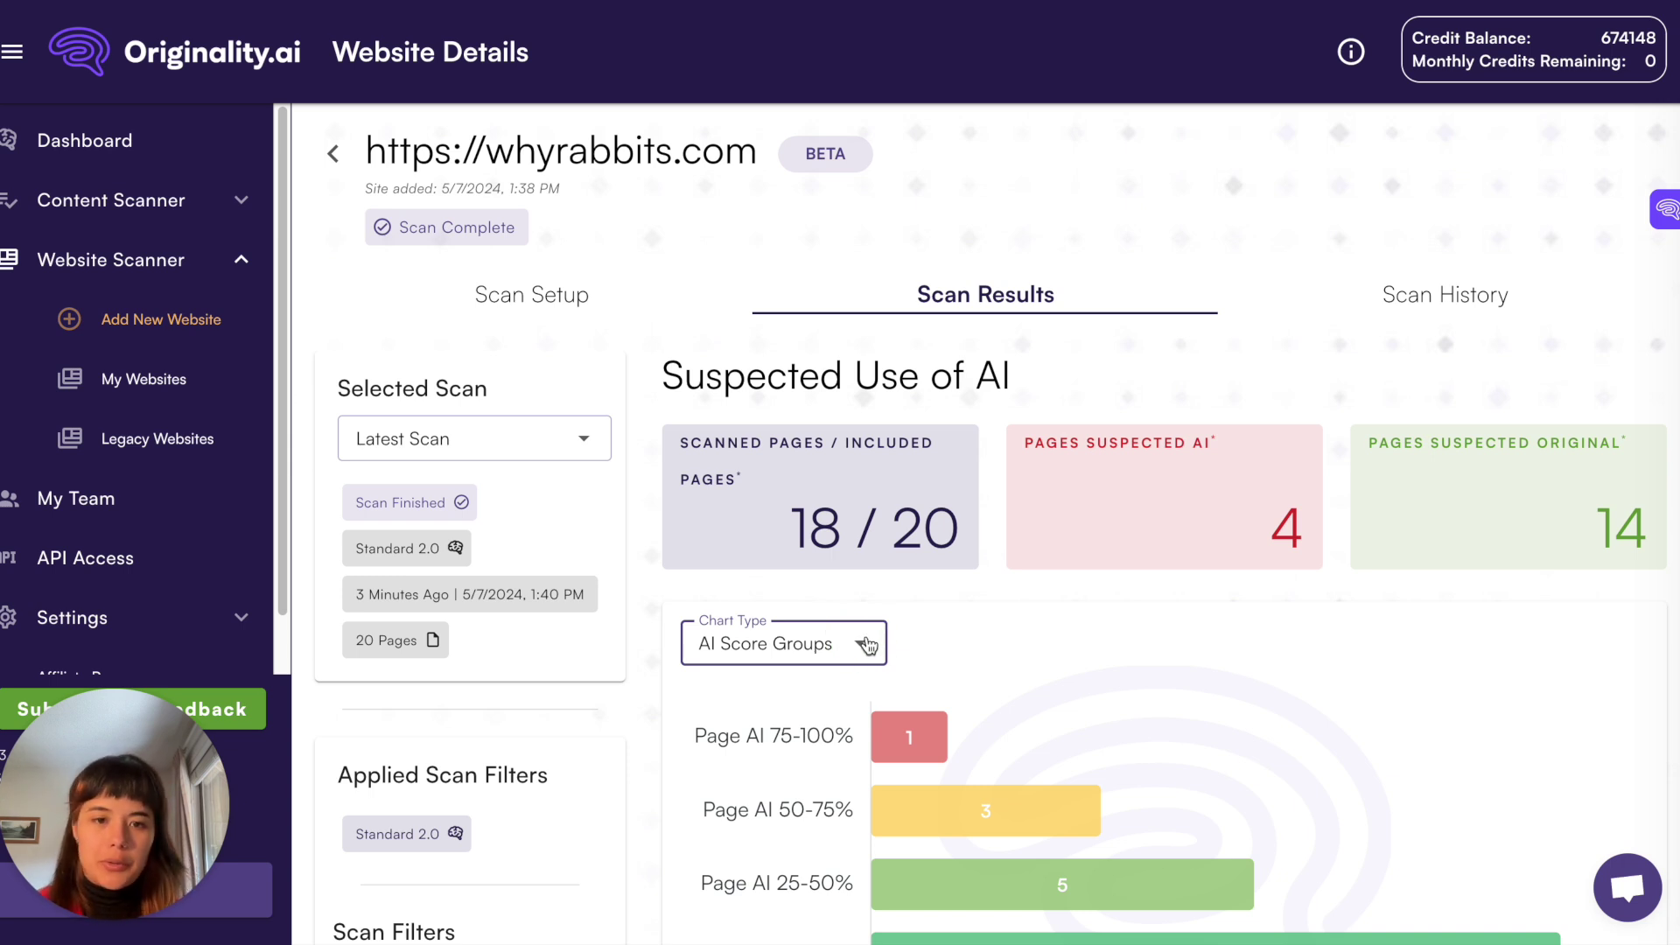
Switch the results chart to Pages Grouped by Word Count (10 over 1000, 8 over 2000).
click(867, 646)
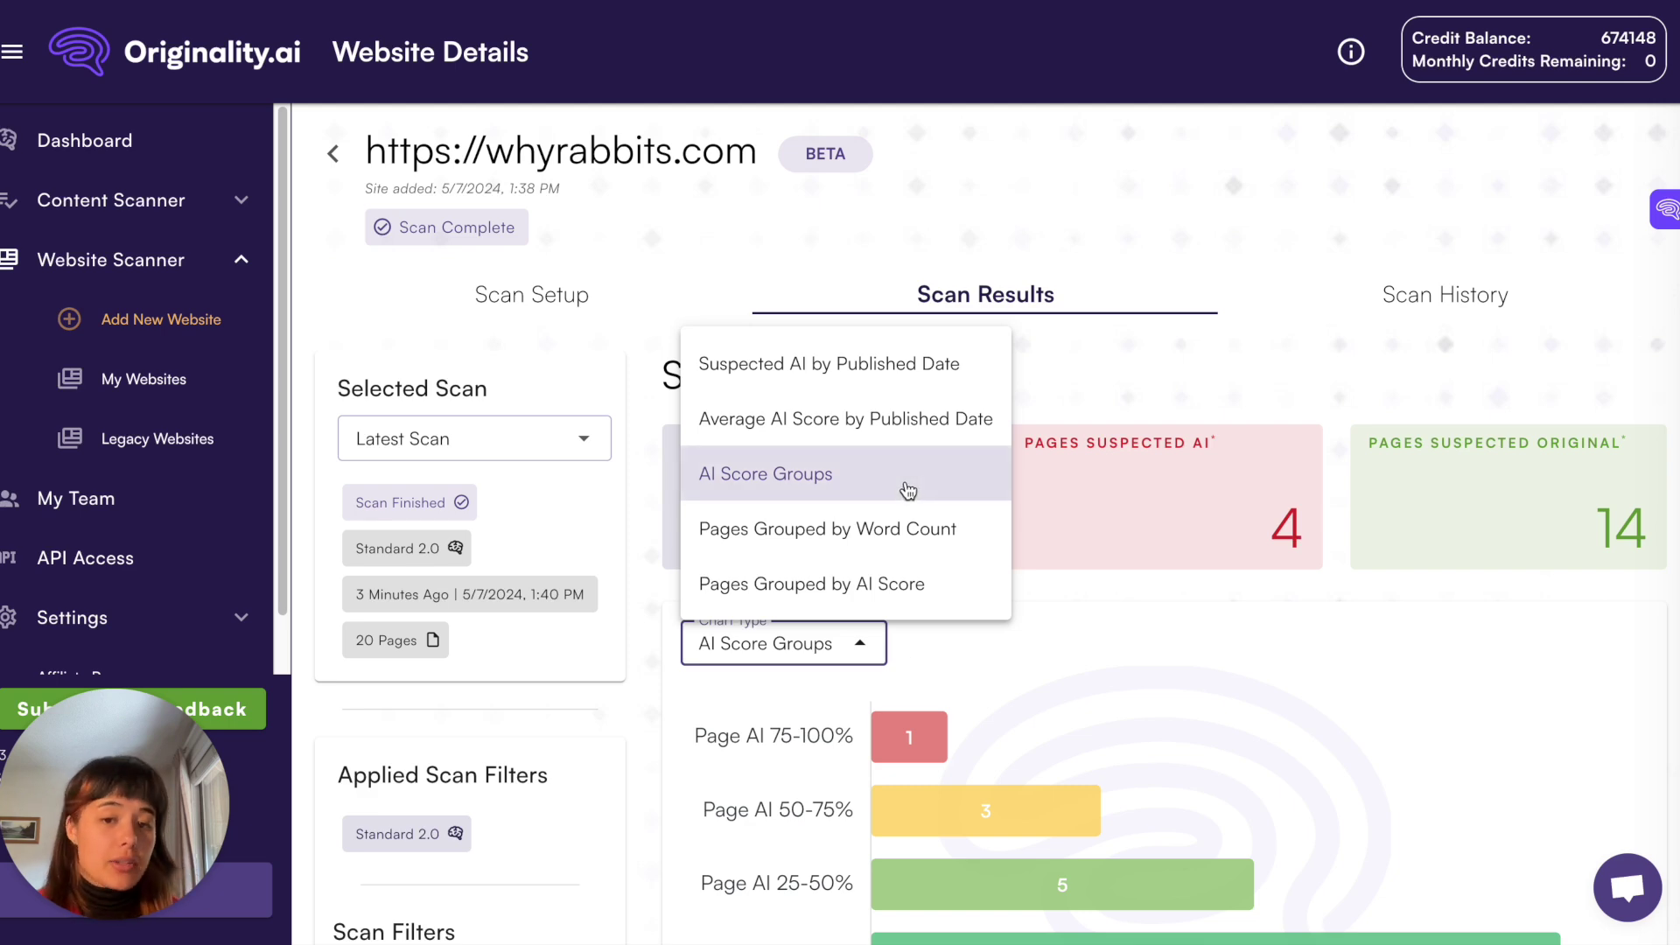
click(908, 532)
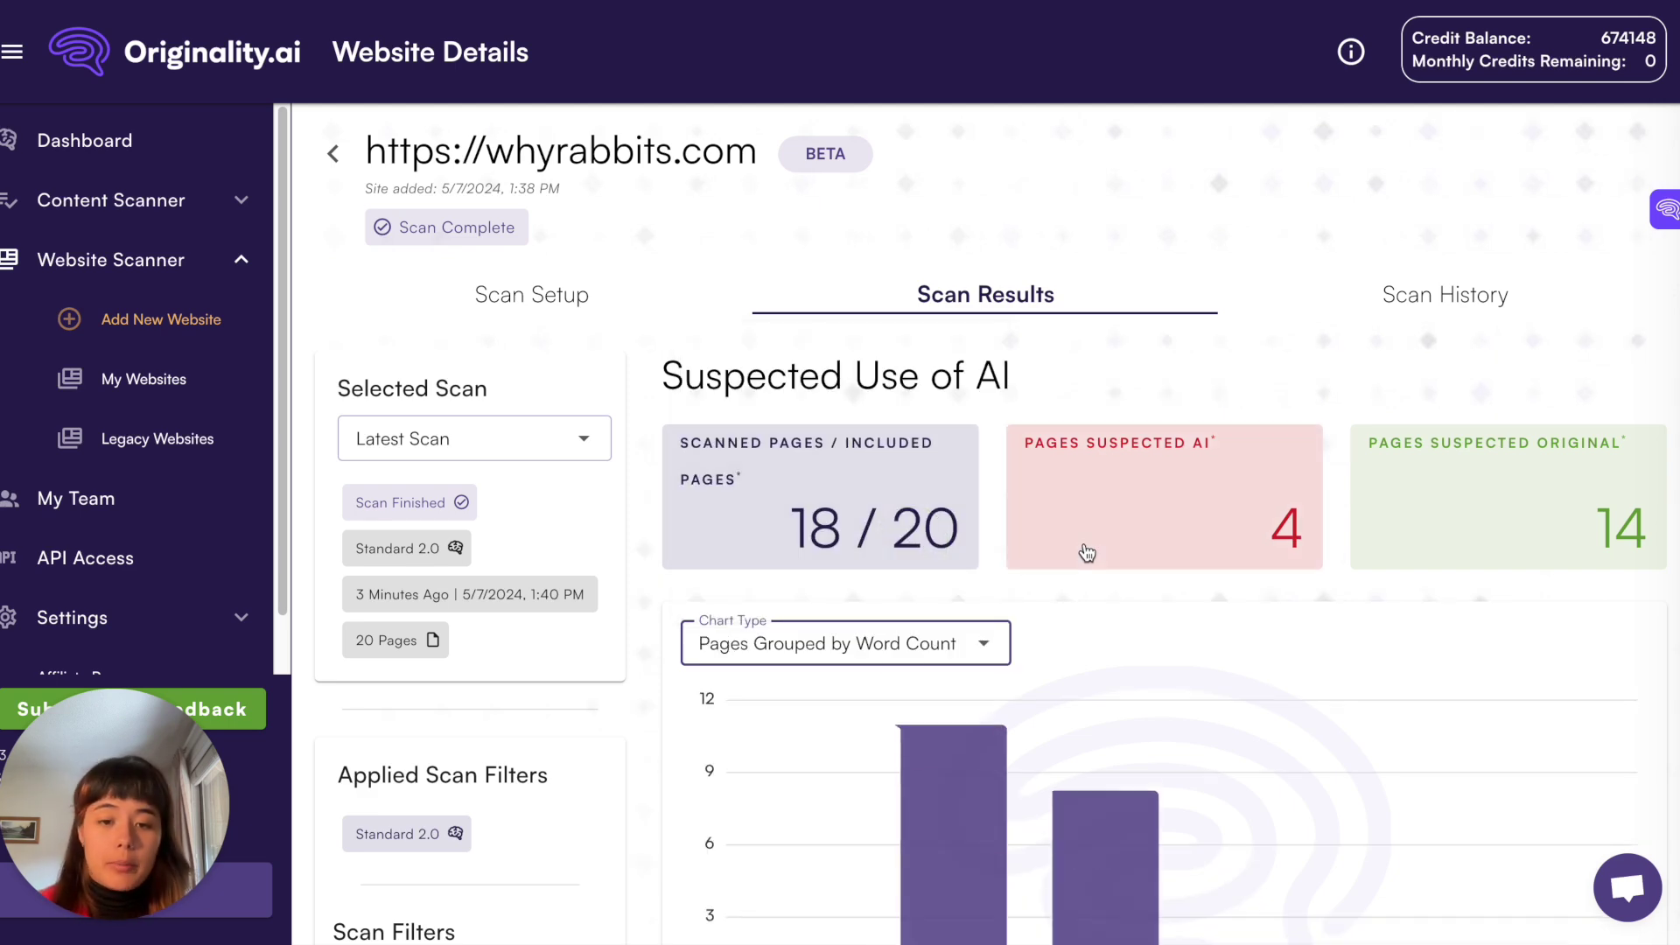
scroll(1085, 550, down, 1)
scroll(1084, 549, down, 3)
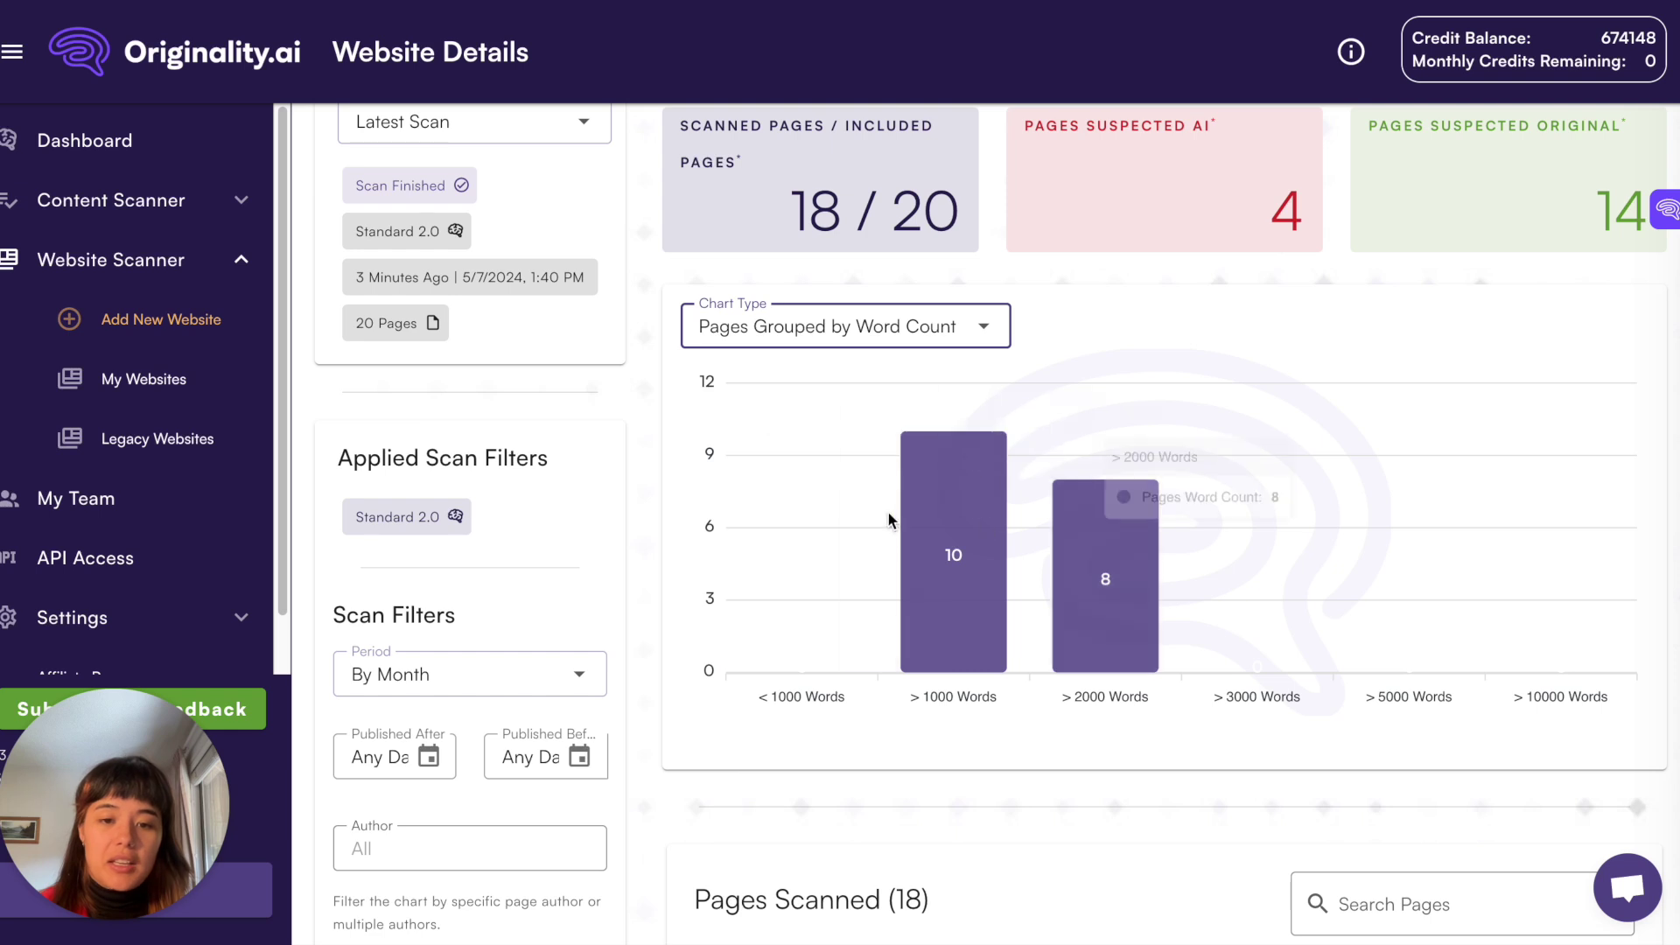
mouse_move(938, 522)
mouse_move(1129, 515)
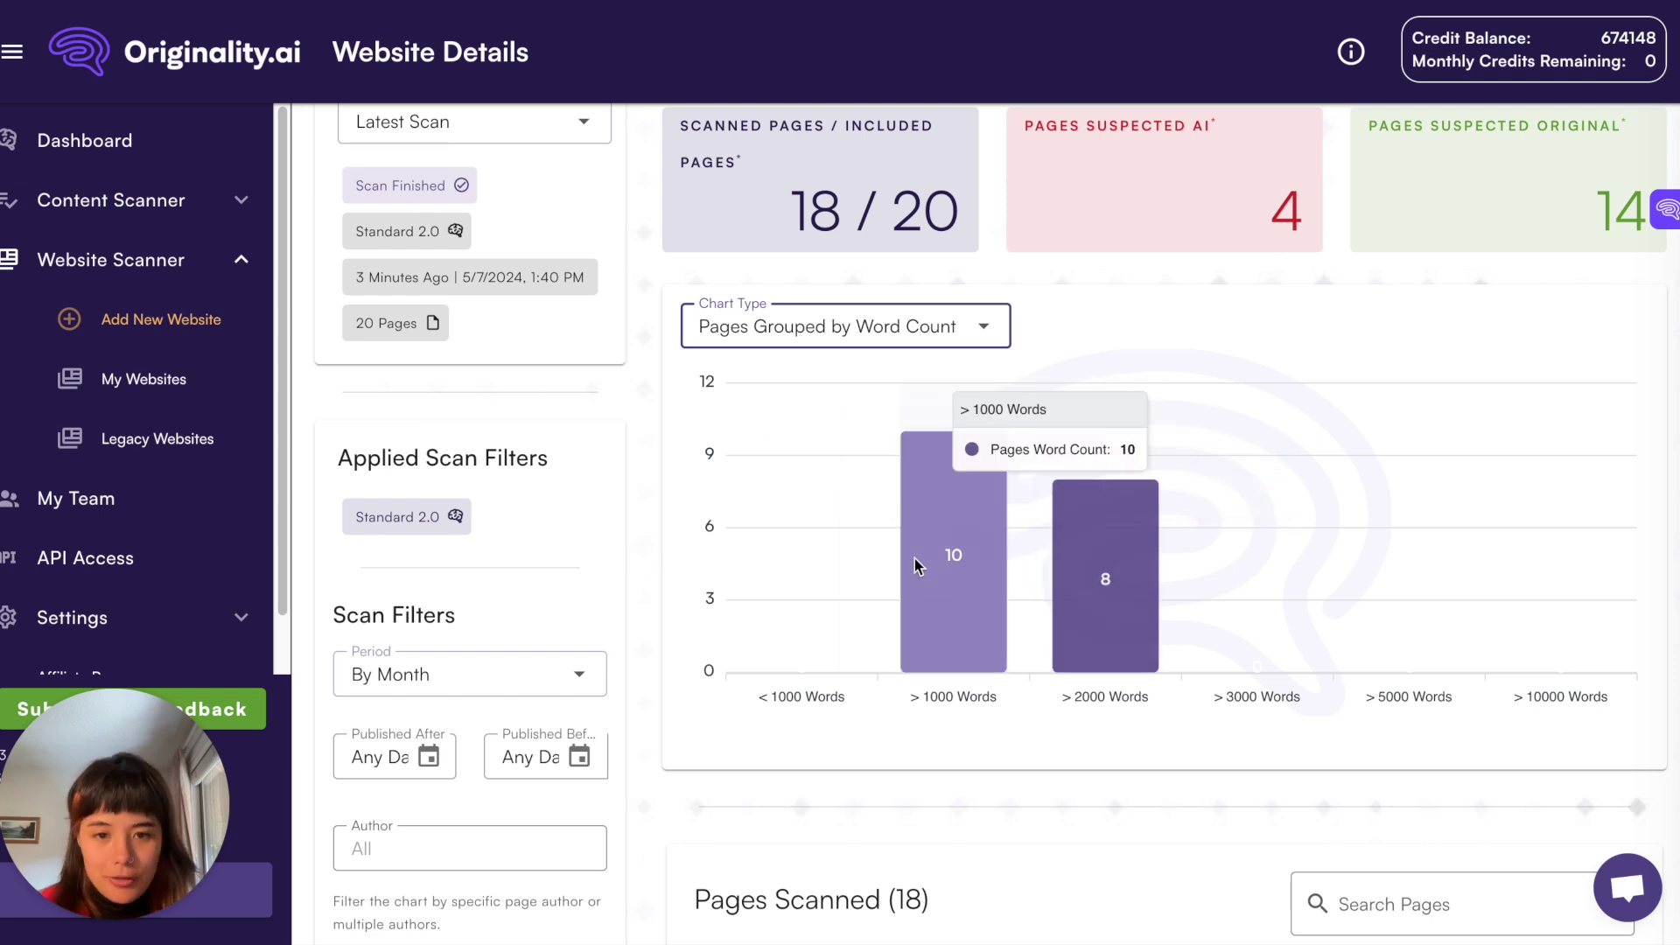
scroll(911, 562, down, 1)
scroll(810, 647, up, 5)
click(810, 648)
click(810, 646)
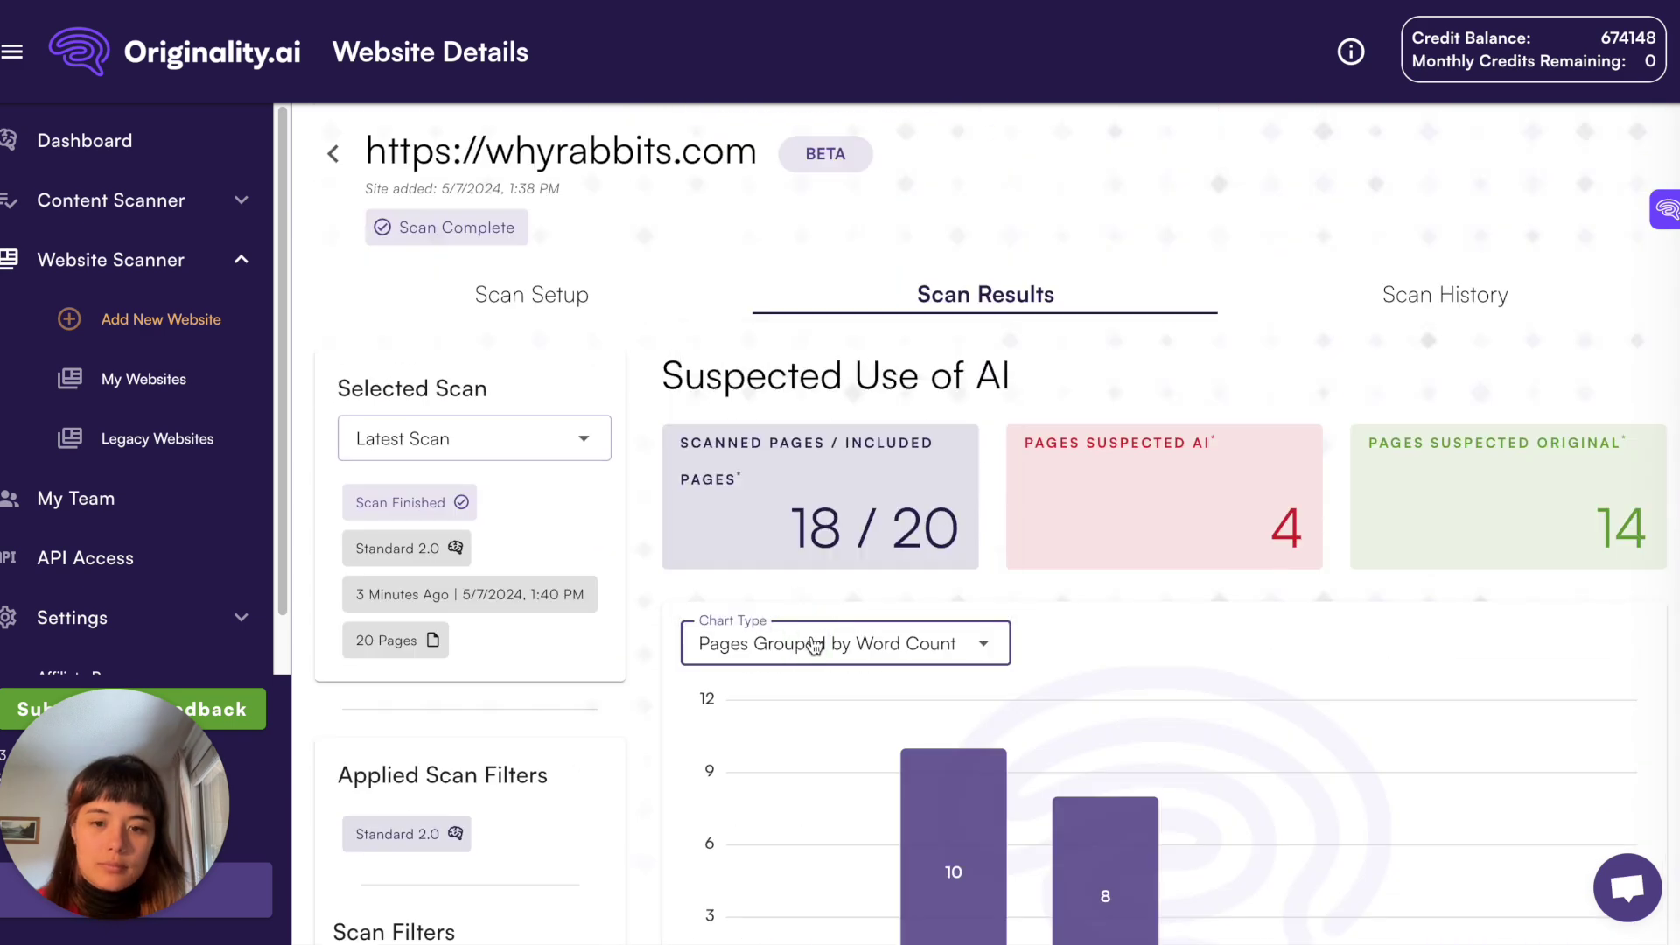
scroll(816, 646, down, 8)
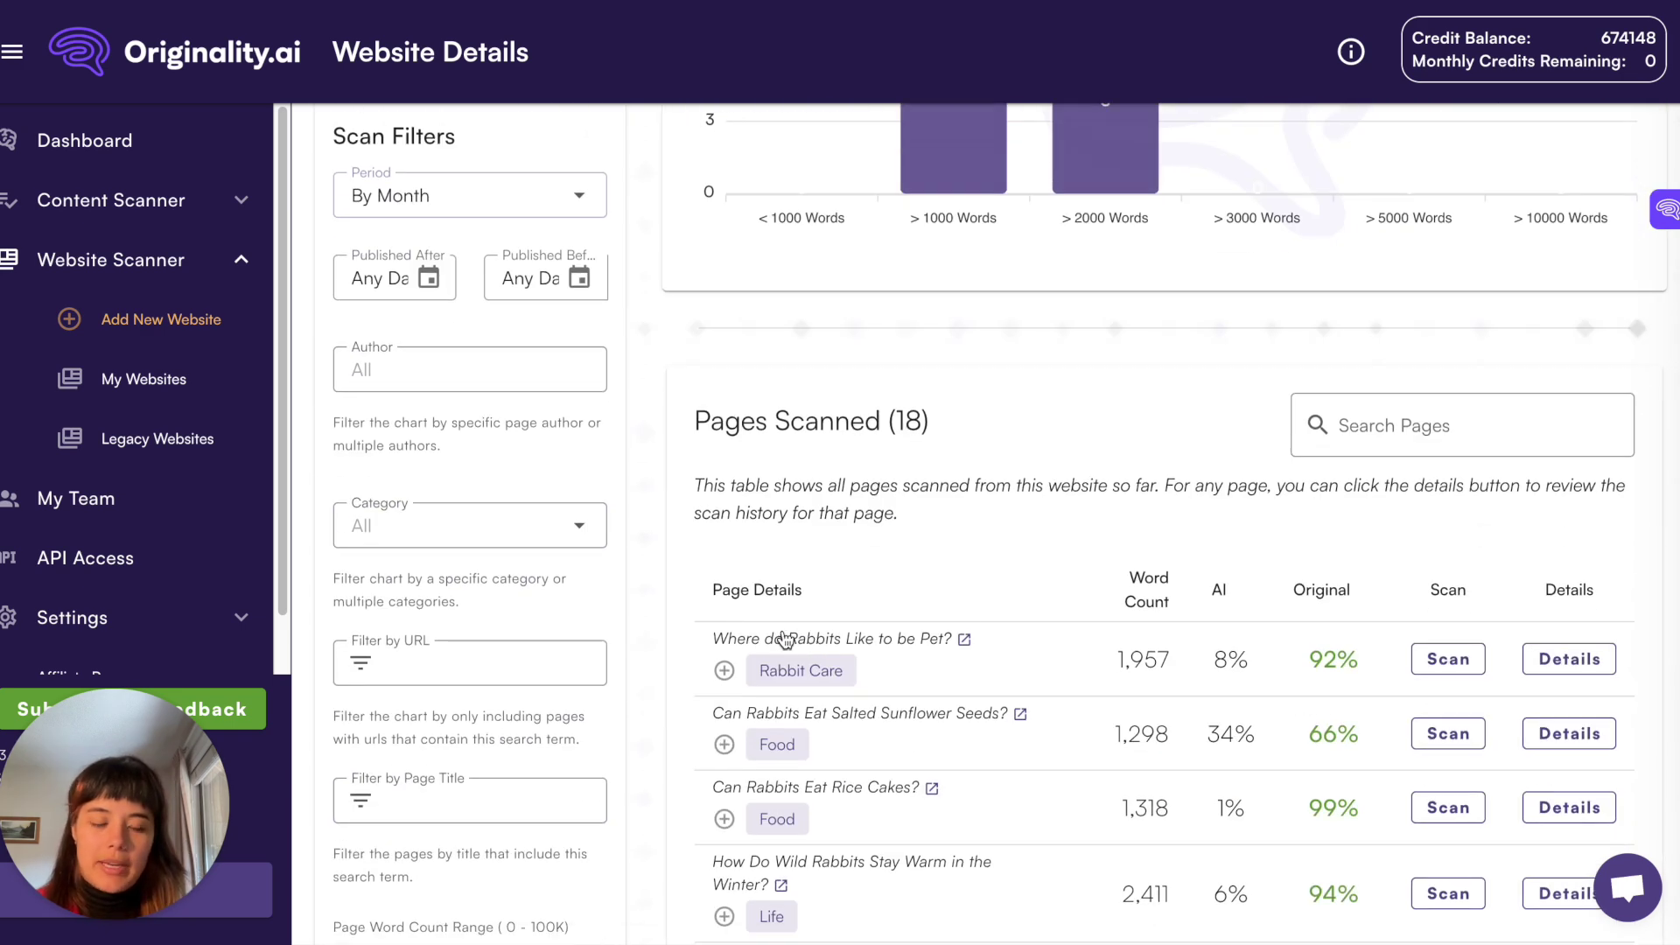
Sort the pages table by word count, then by AI score, highest first.
click(1142, 575)
click(1142, 576)
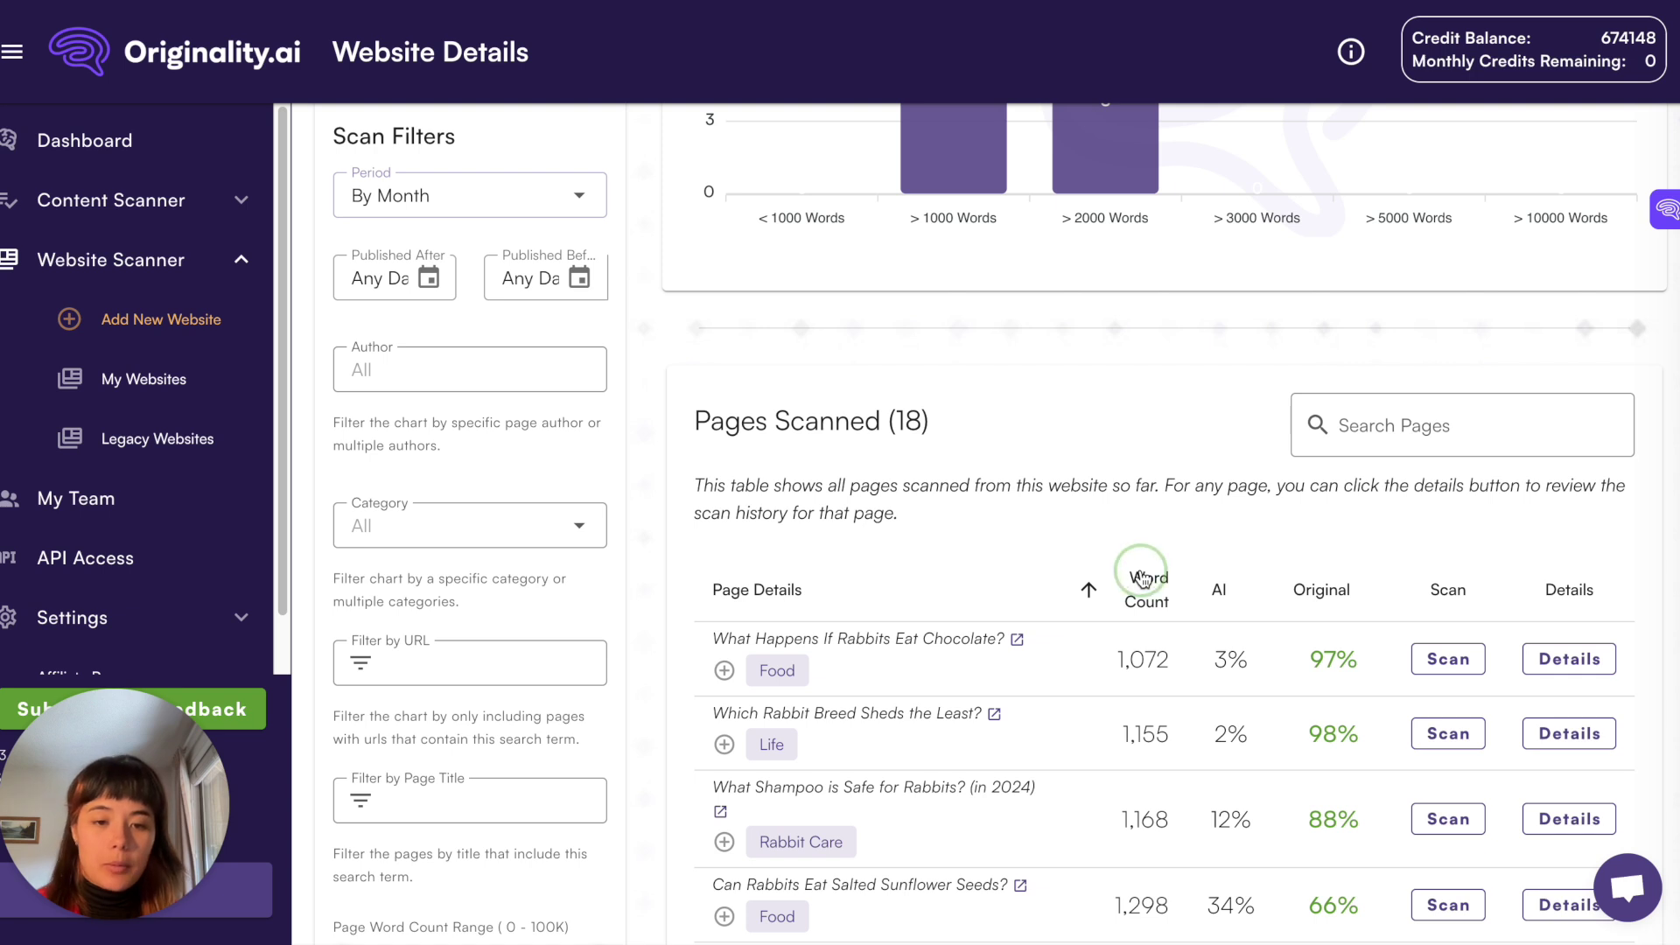
click(1217, 582)
click(1212, 590)
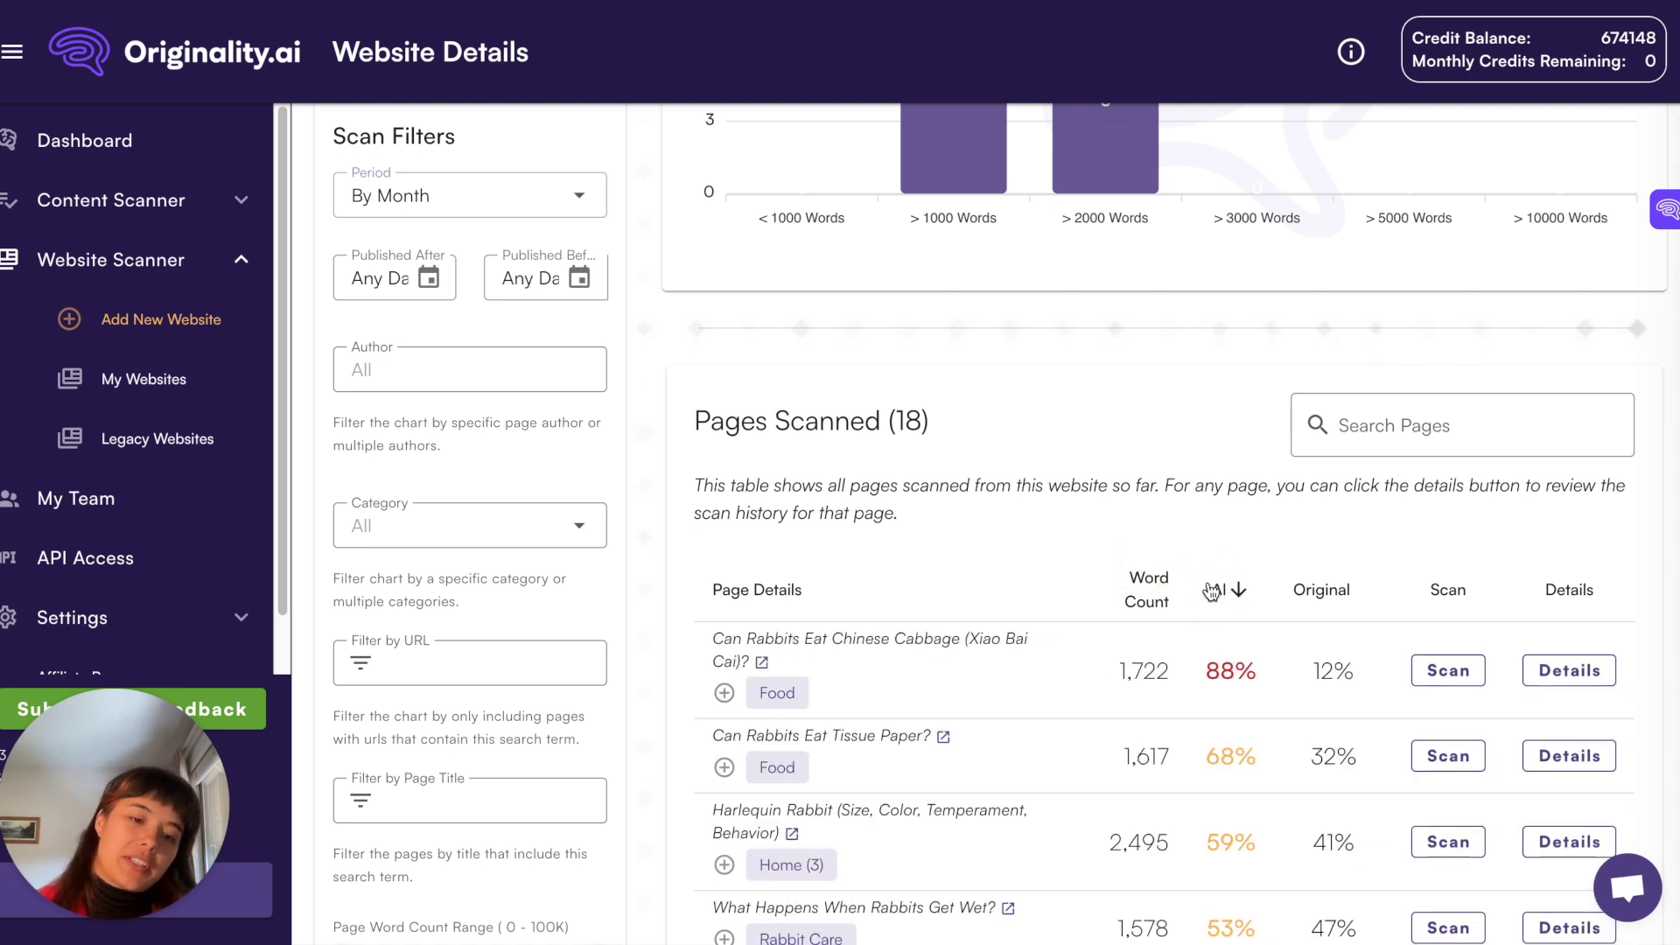
scroll(858, 549, up, 5)
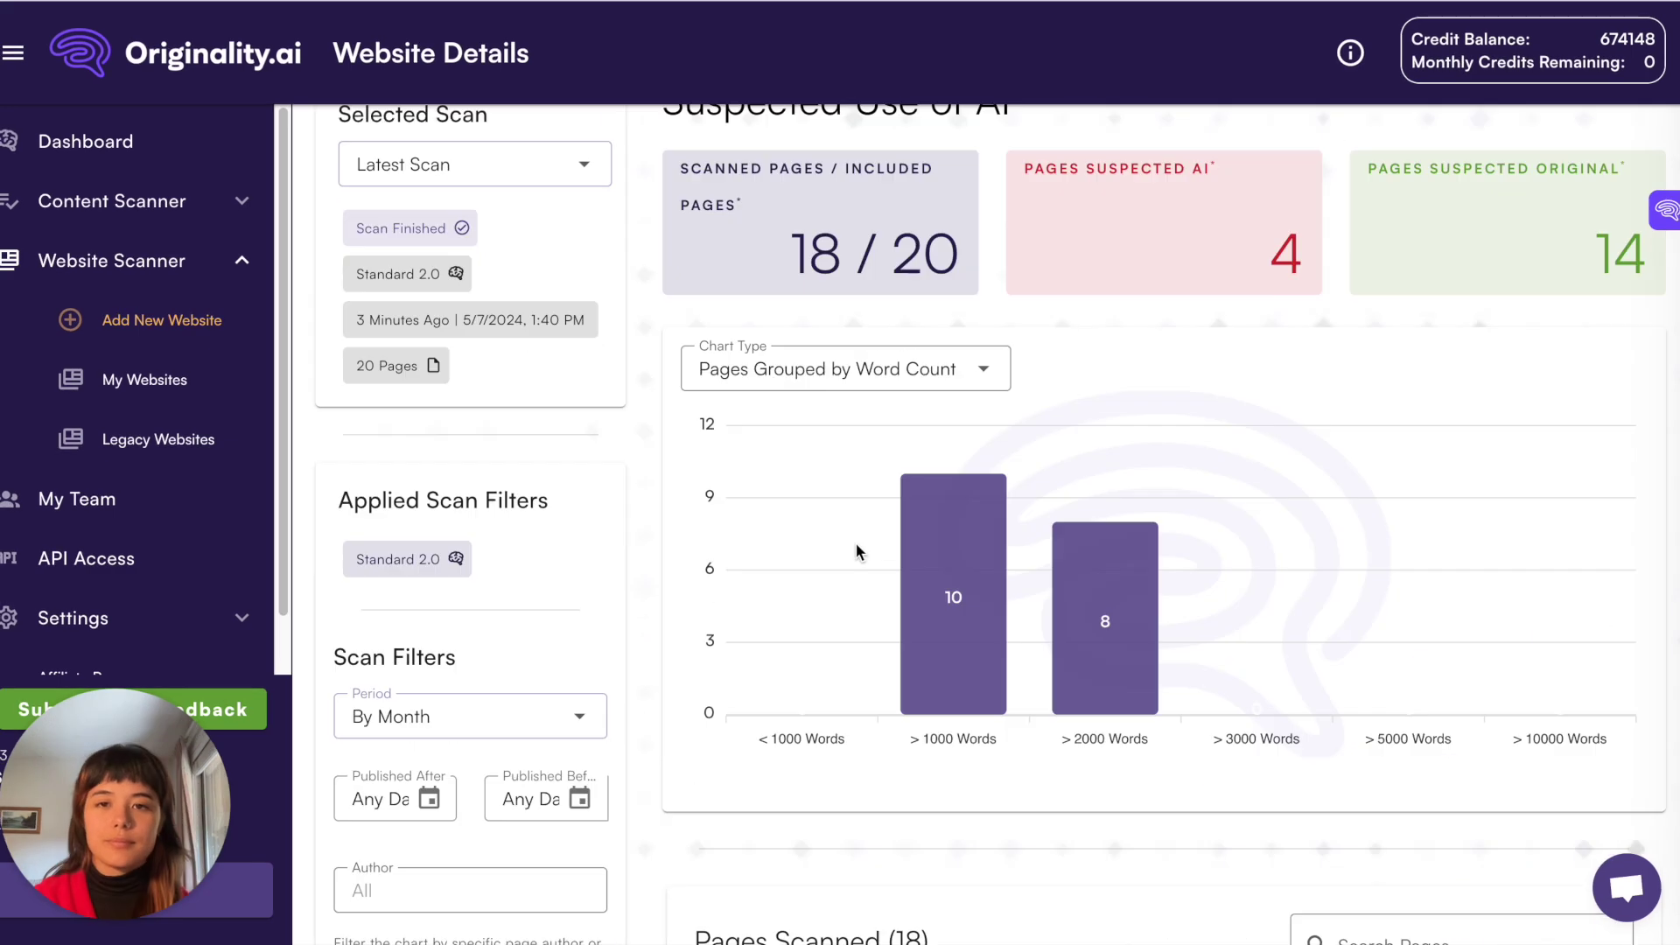